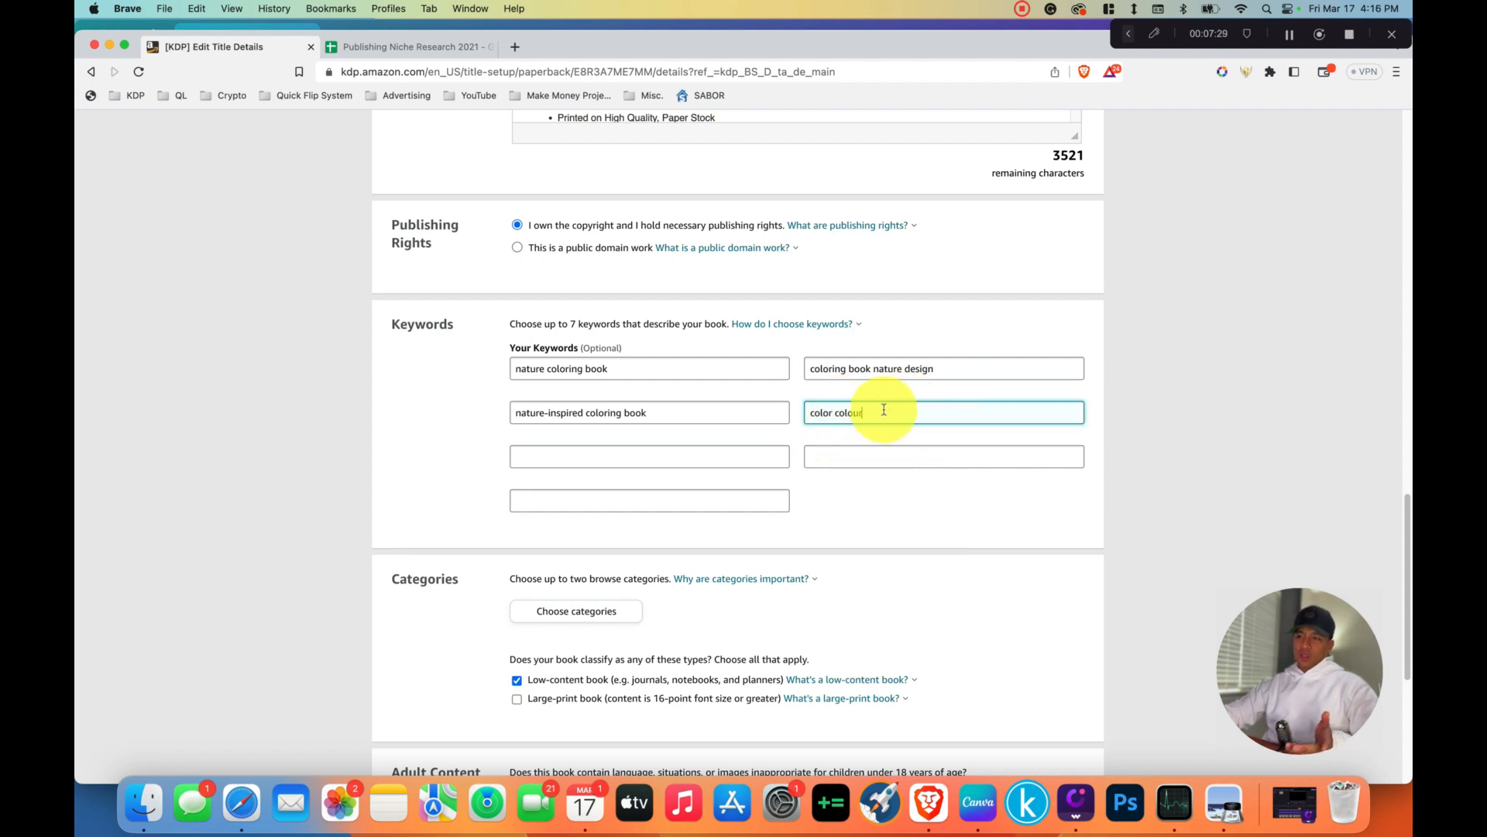
Remove repeated words from the second and third keywords, leaving "detailed for pencil artists" and "inspired".
left_click(887, 452)
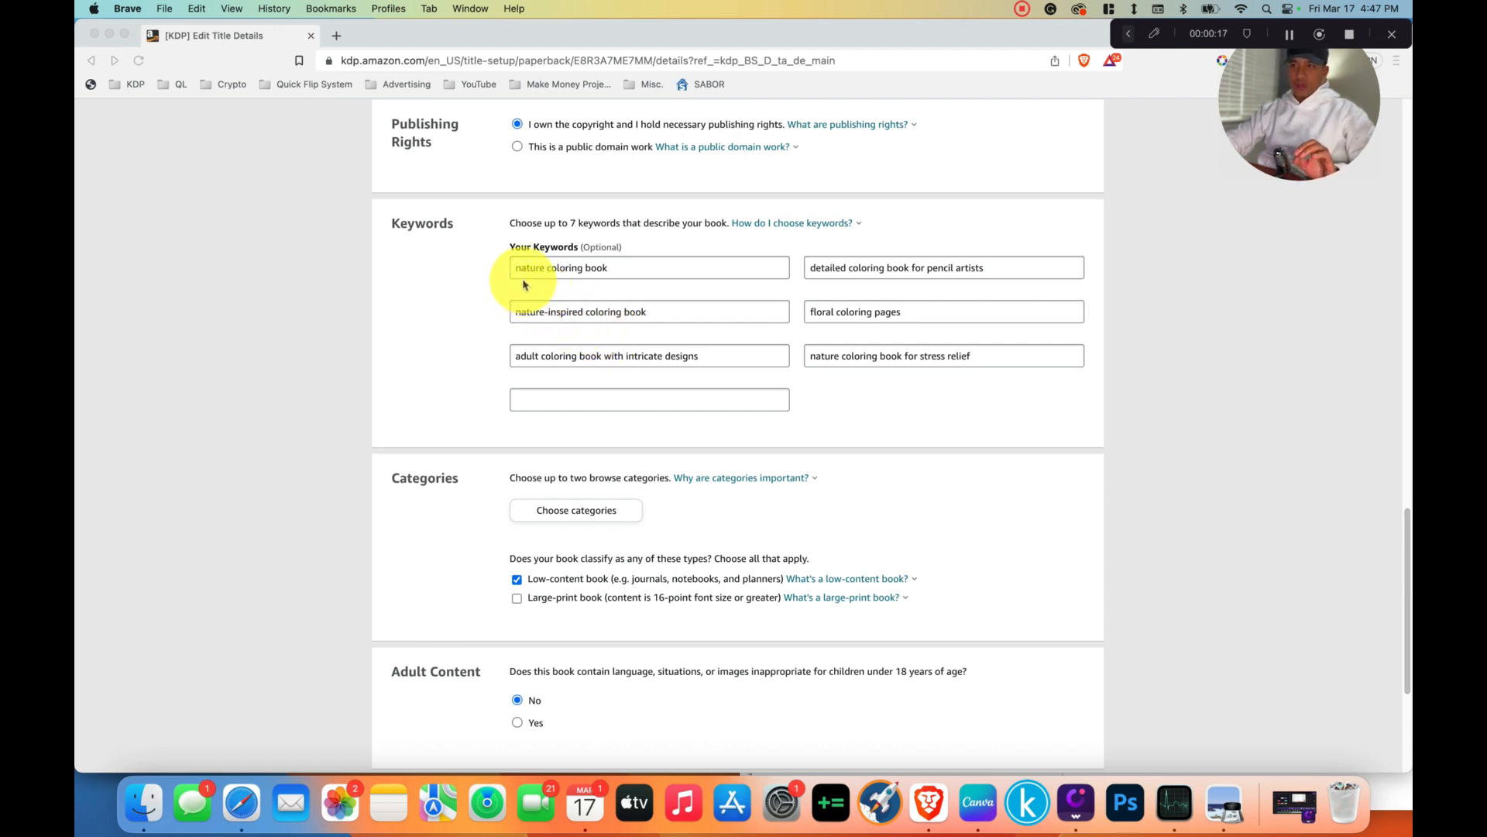
left_click(869, 270)
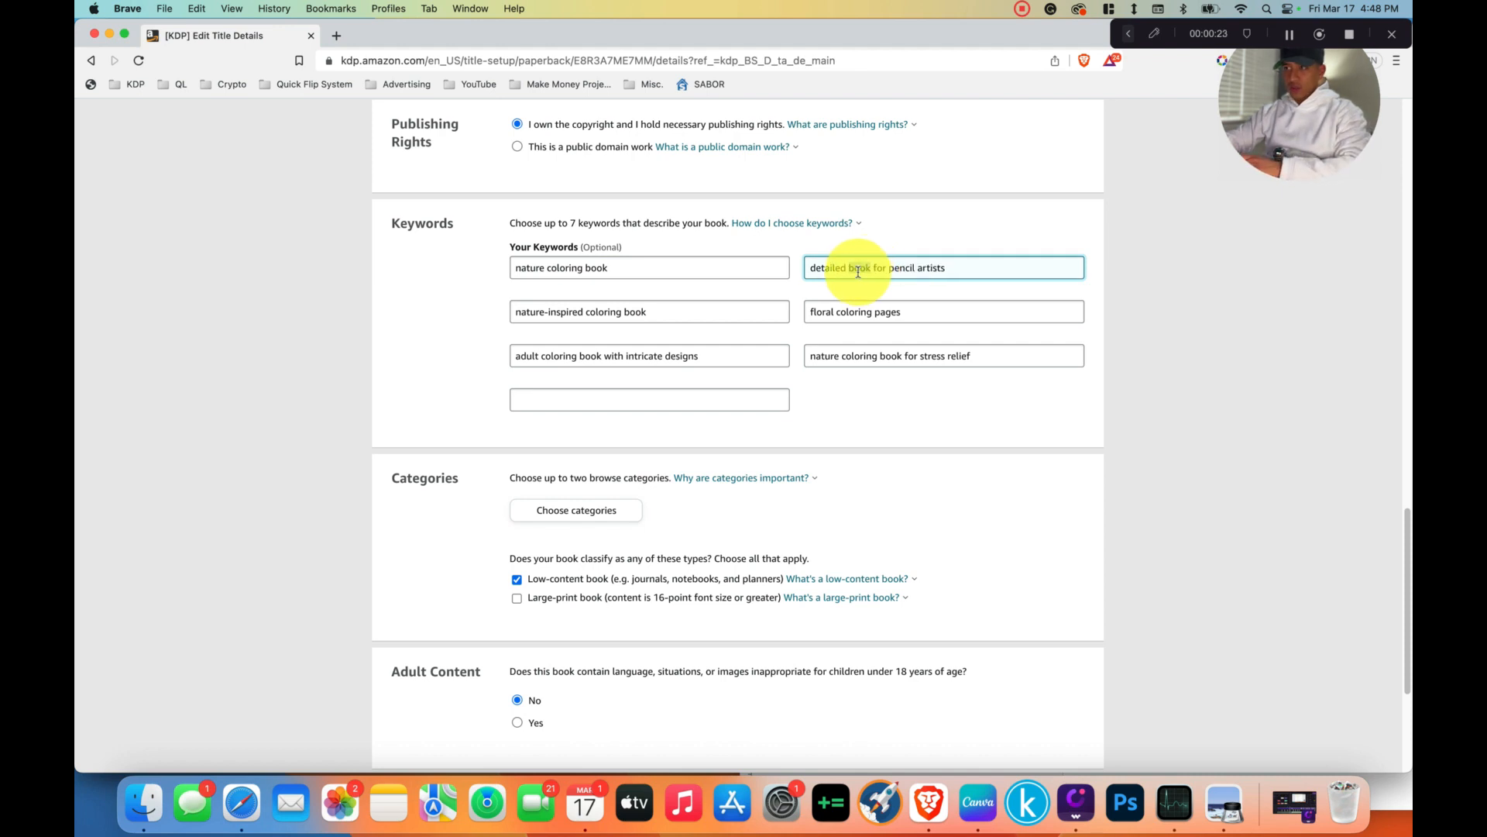
double_click(598, 313)
key("BackSpace")
key("BackSpace")
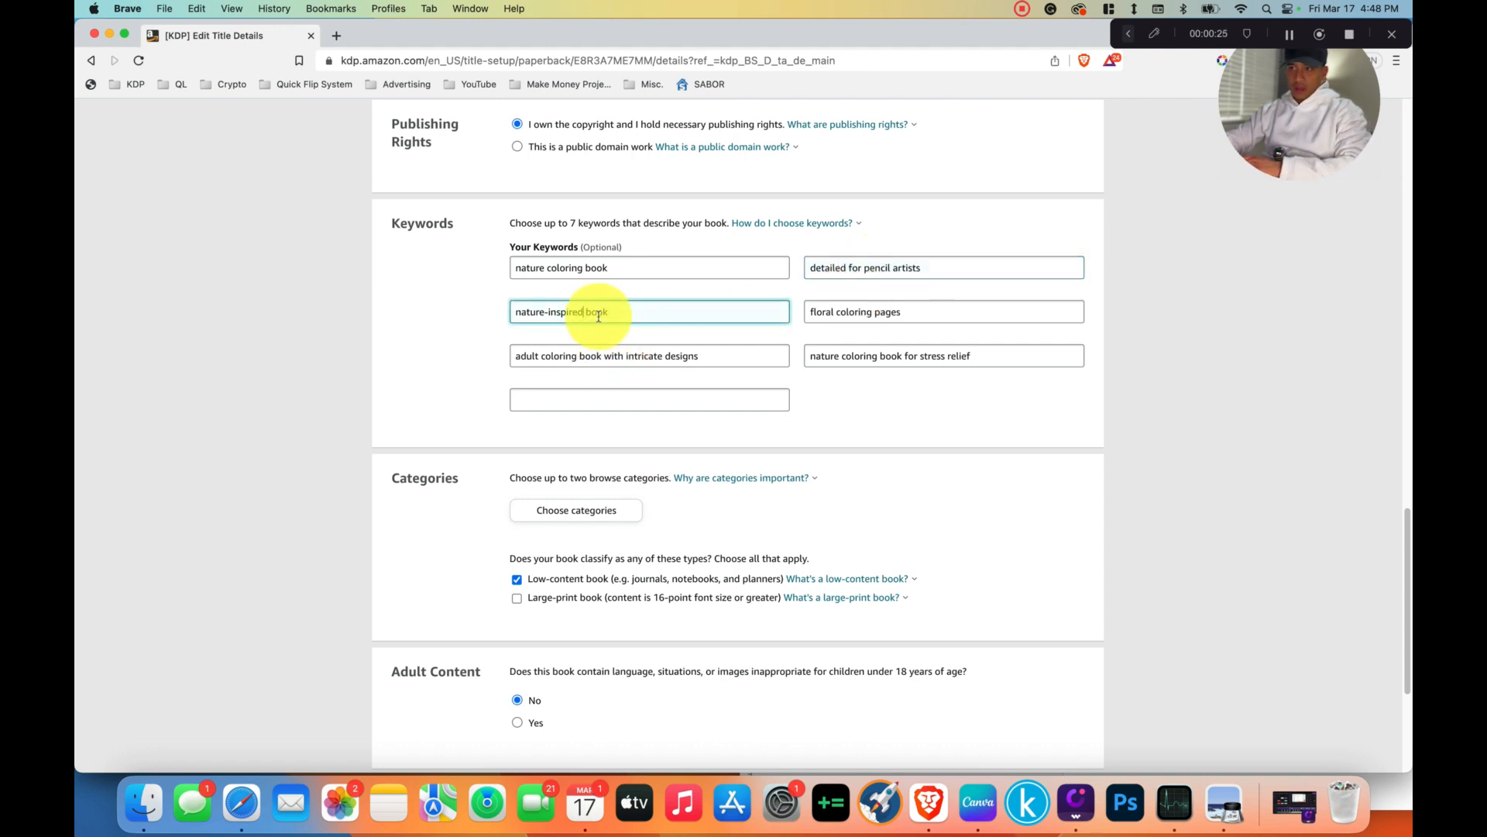
double_click(596, 312)
key("BackSpace")
key("BackSpace")
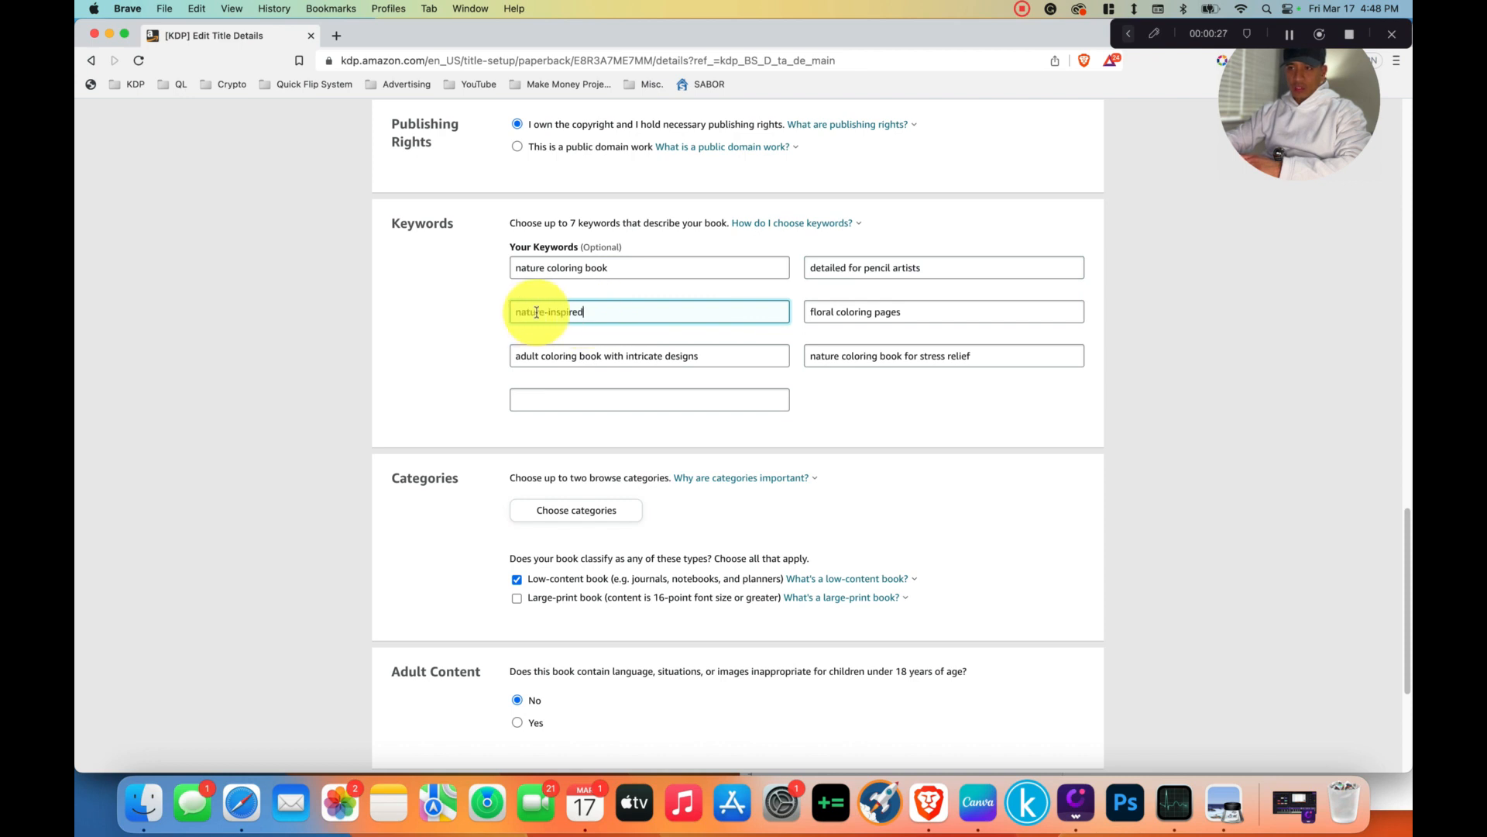
left_click(546, 316)
key("BackSpace")
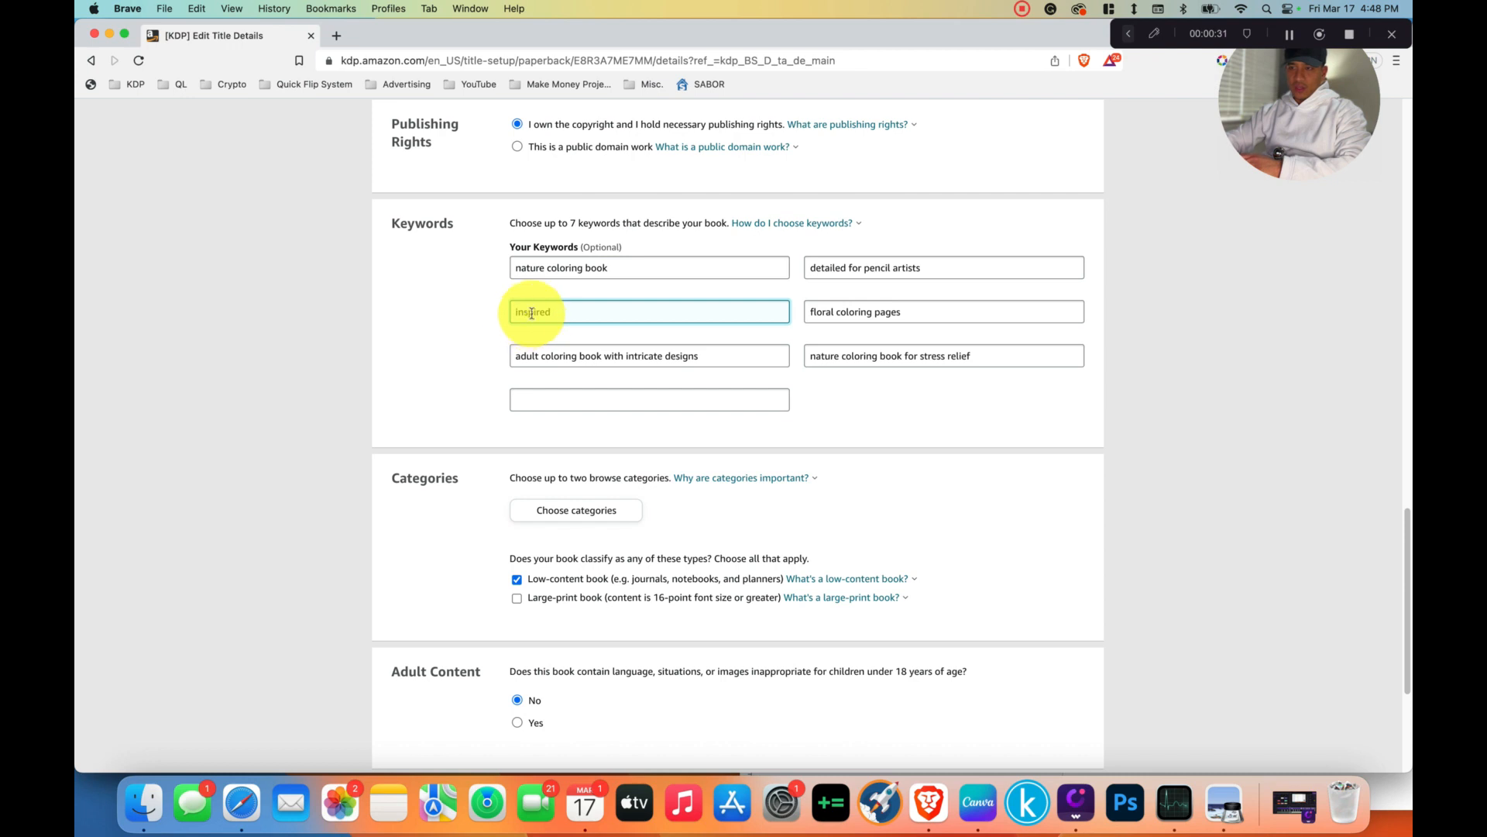
Shorten the fourth keyword to "floral pages" and the fifth to "adult with intricate designs".
left_click(850, 312)
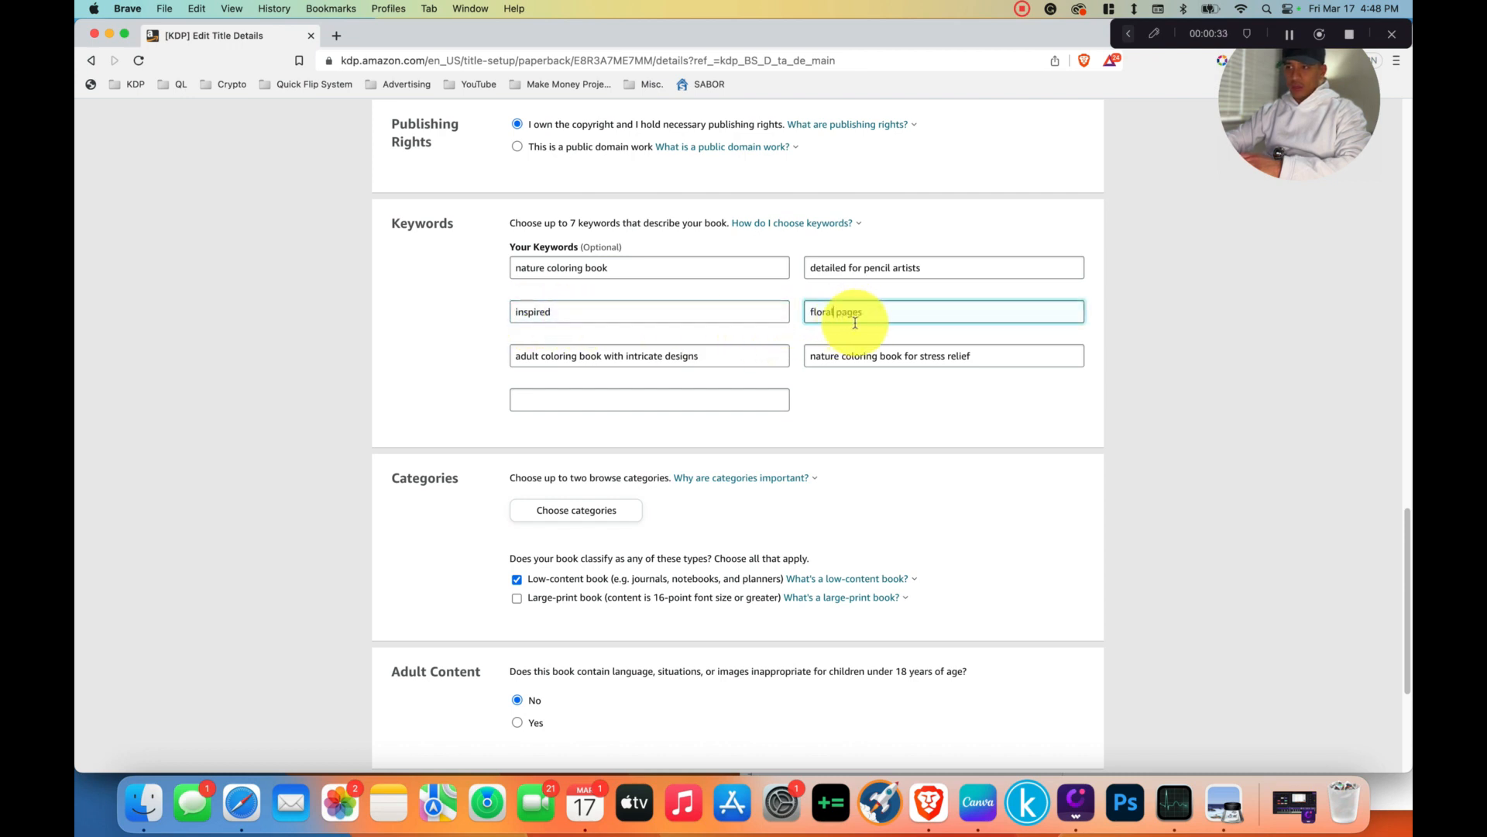
double_click(560, 357)
key("BackSpace")
key("BackSpace")
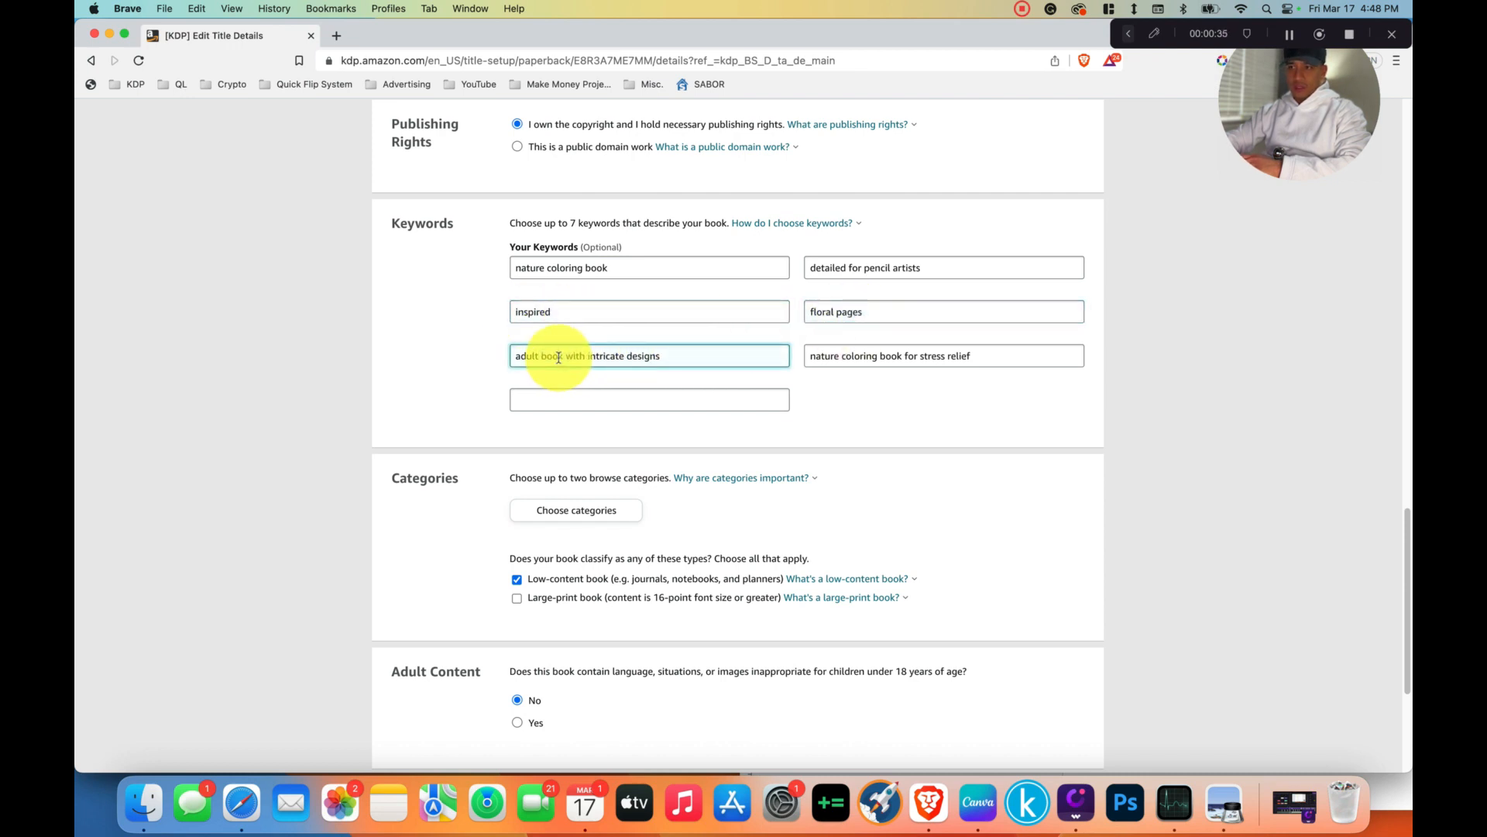
key("BackSpace")
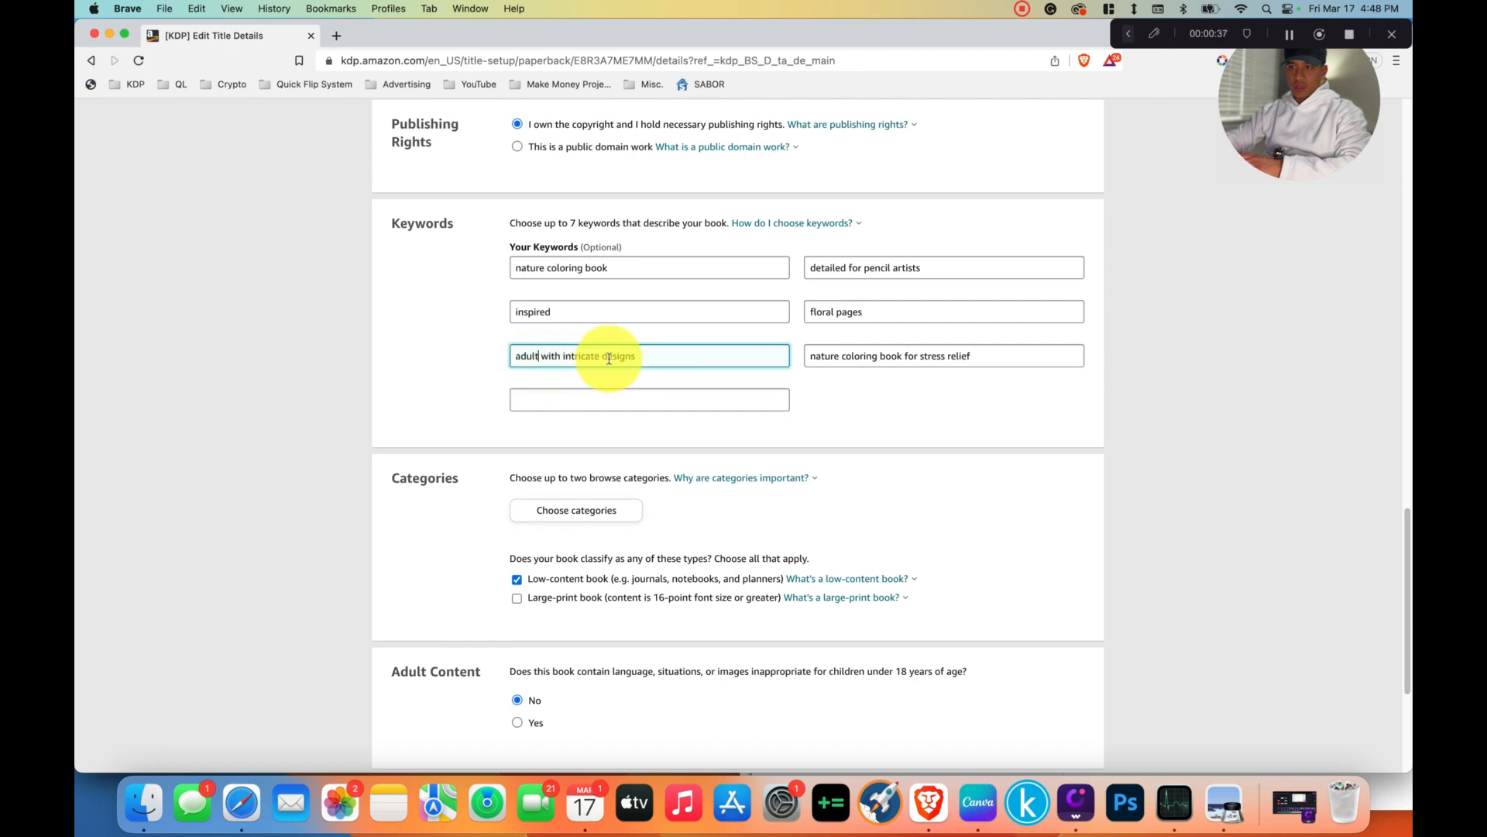
Remove the repeated words from the sixth keyword, leaving "for stress relief".
double_click(822, 356)
key("BackSpace")
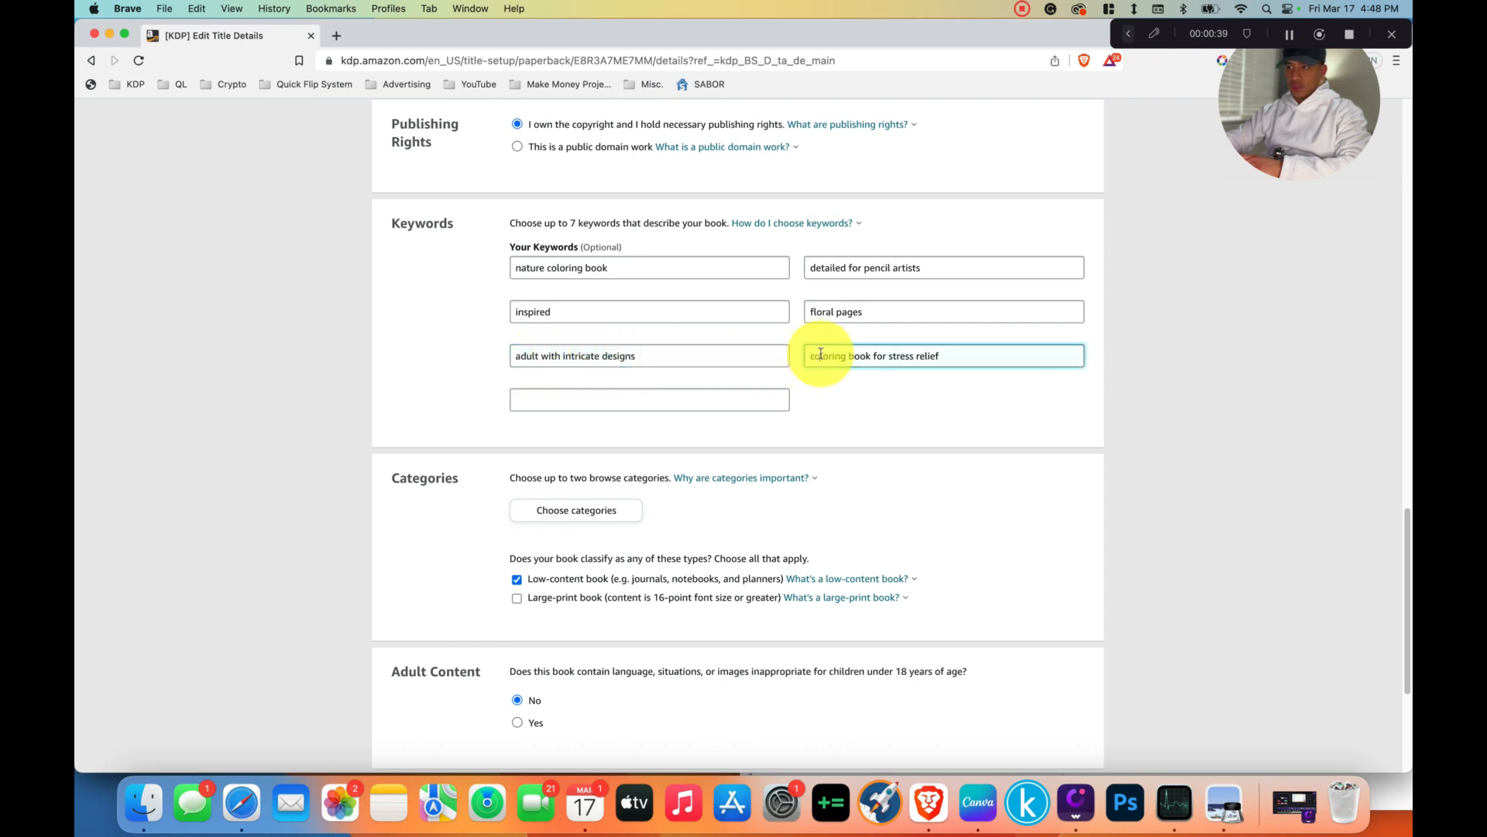
double_click(821, 354)
key("BackSpace")
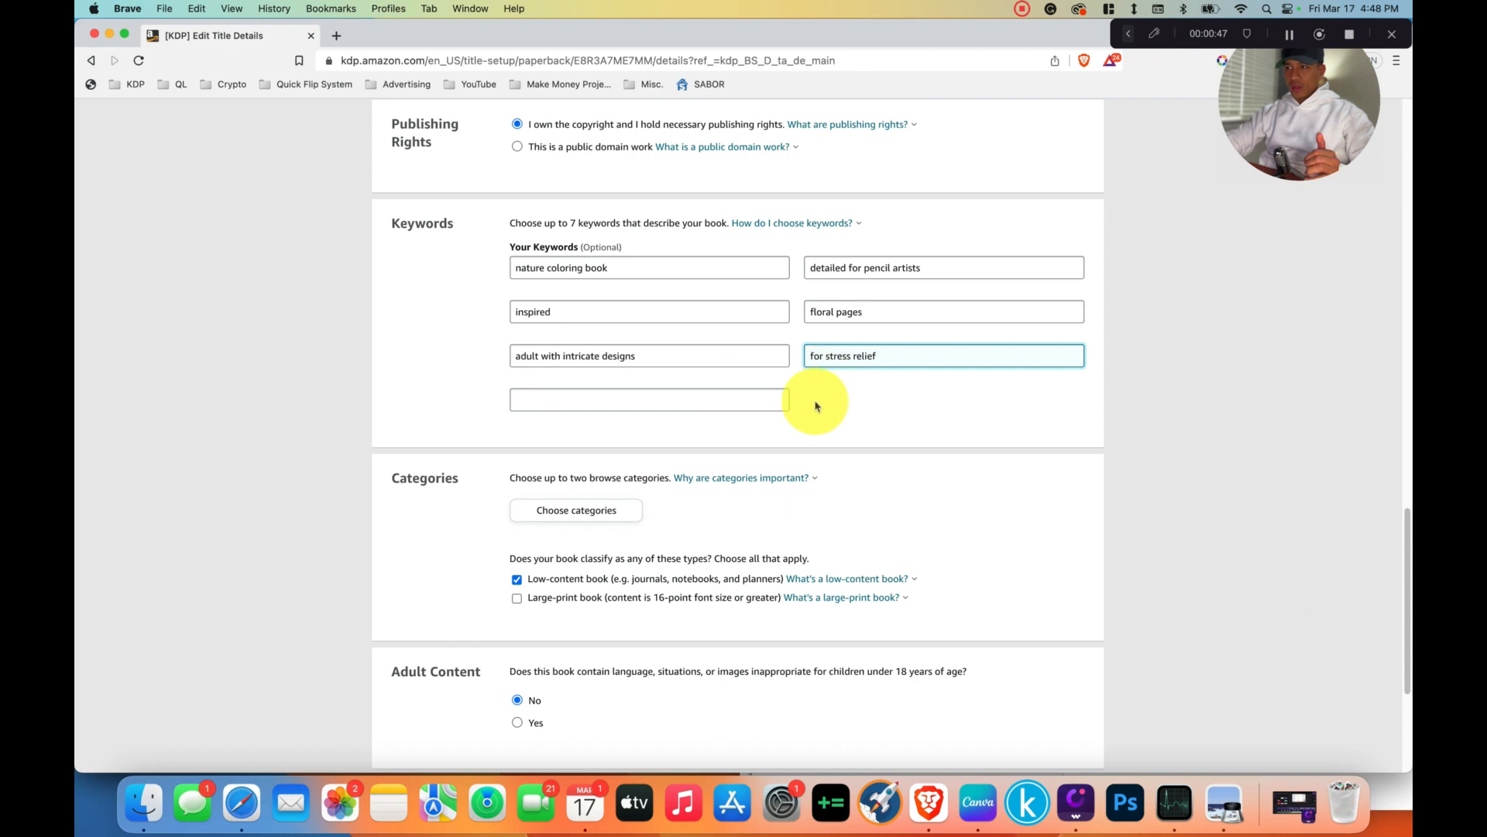
Strip the filler words "for" and "with", leaving "detailed pencil artists", "stress relief" and "adult intricate designs" as keywords.
left_click(856, 269)
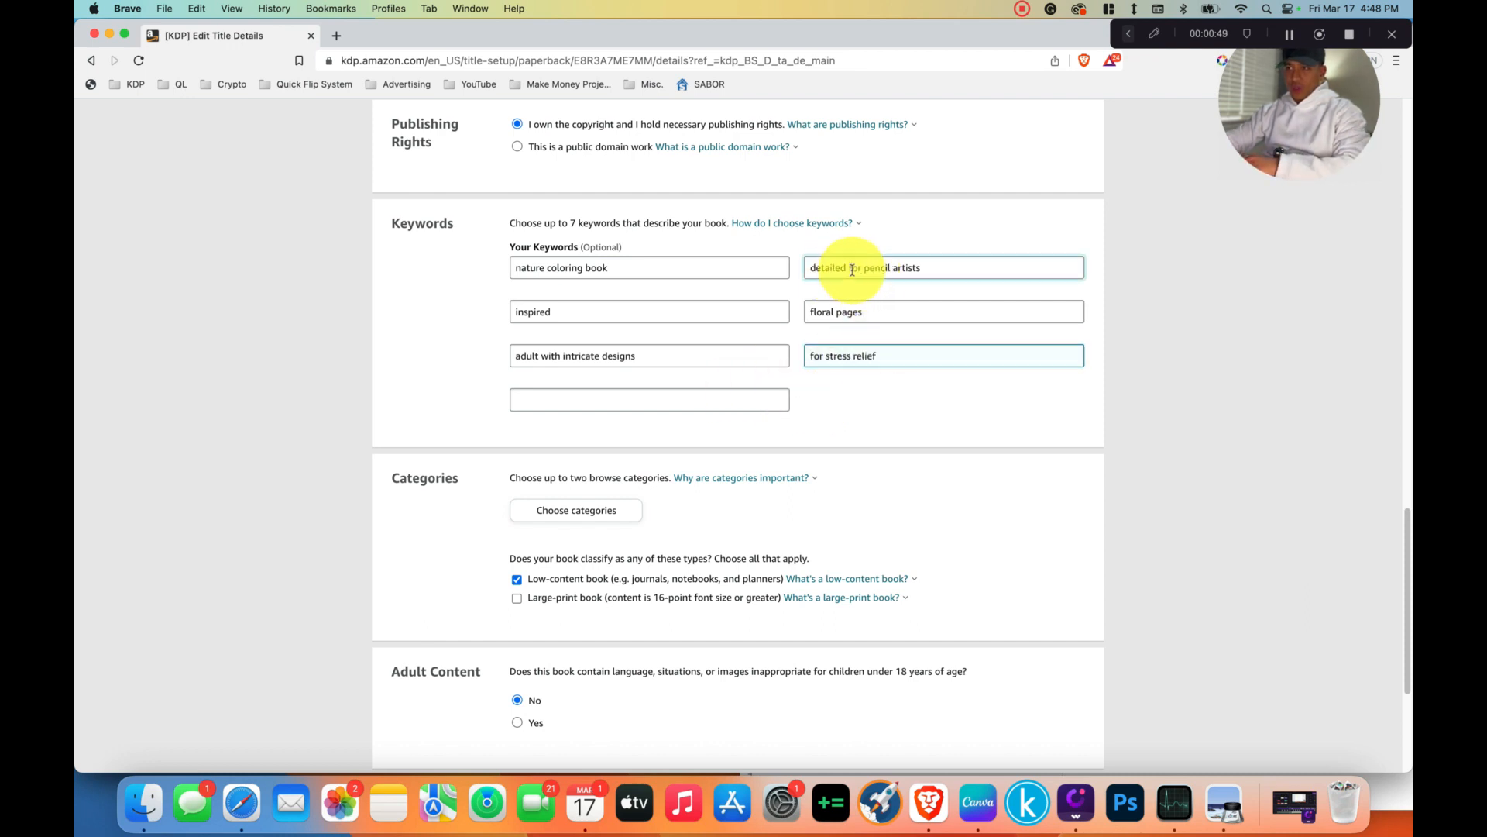
double_click(855, 269)
key("BackSpace")
double_click(821, 358)
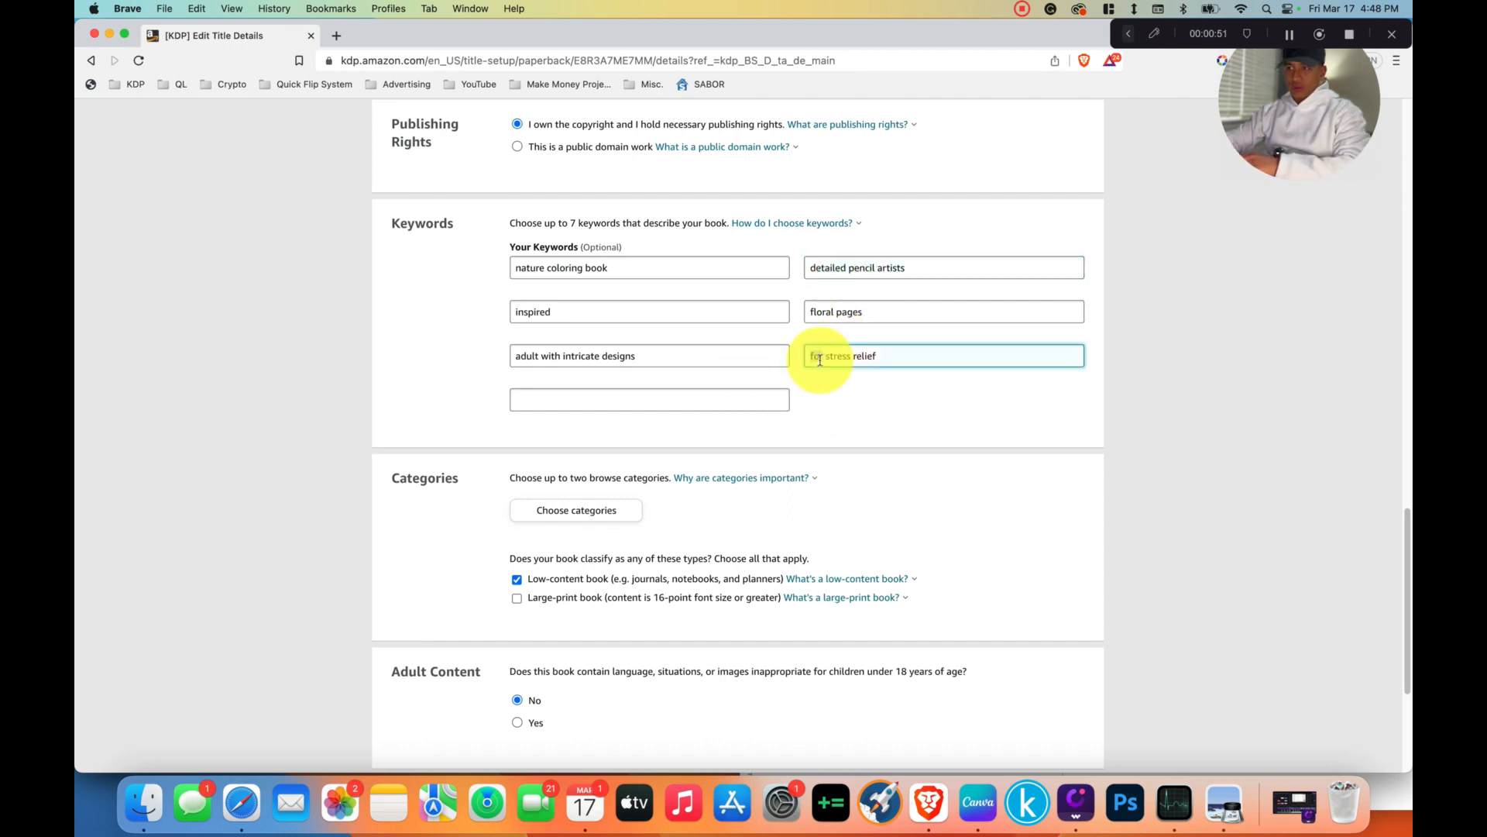
double_click(549, 356)
key("BackSpace")
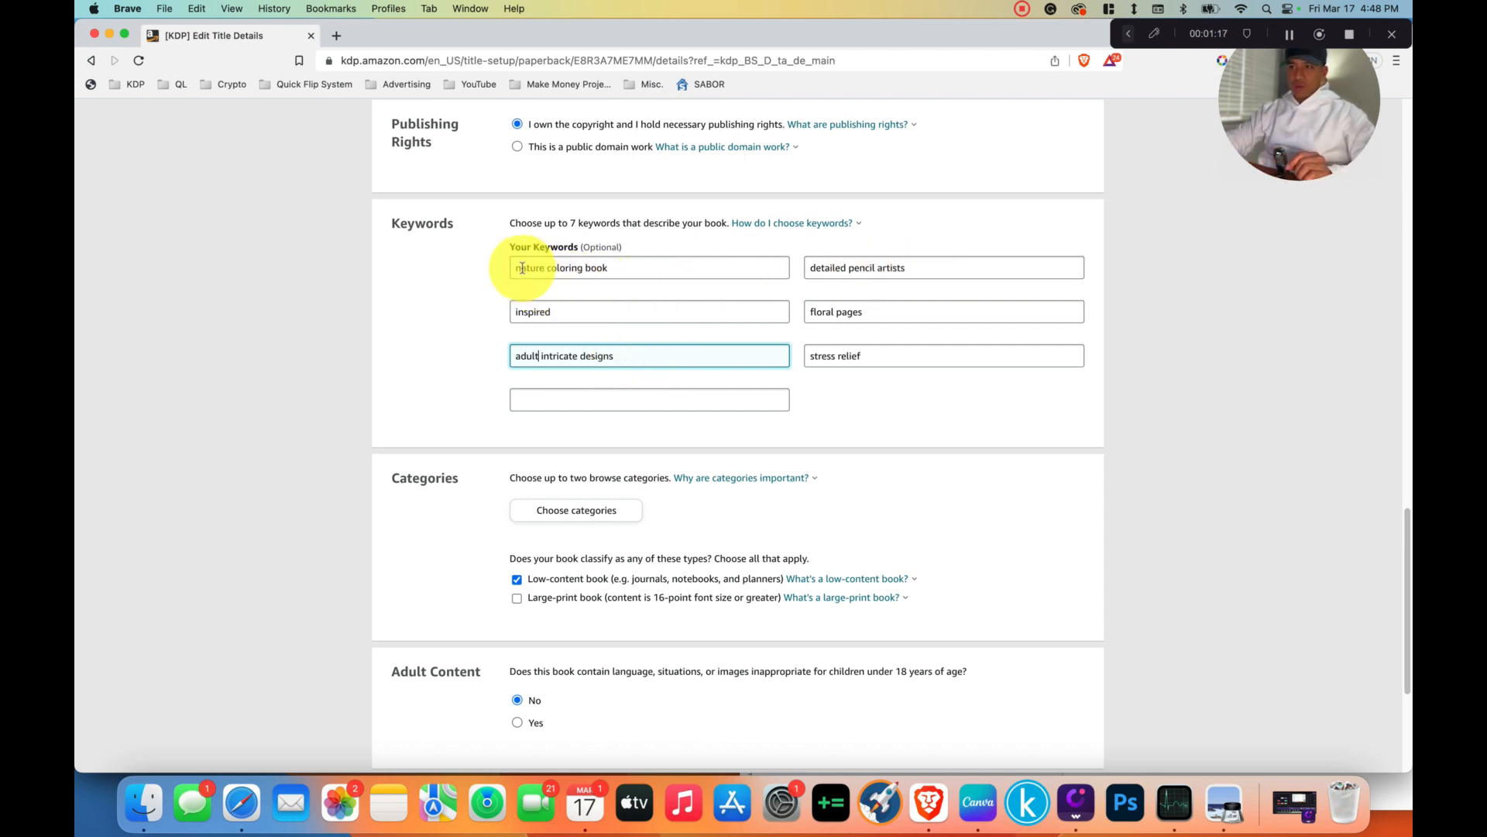
Combine terms from the other entries into the first keyword, making it "nature inspired coloring book stress relief adult".
left_click_drag(515, 269, 630, 269)
left_click(730, 273)
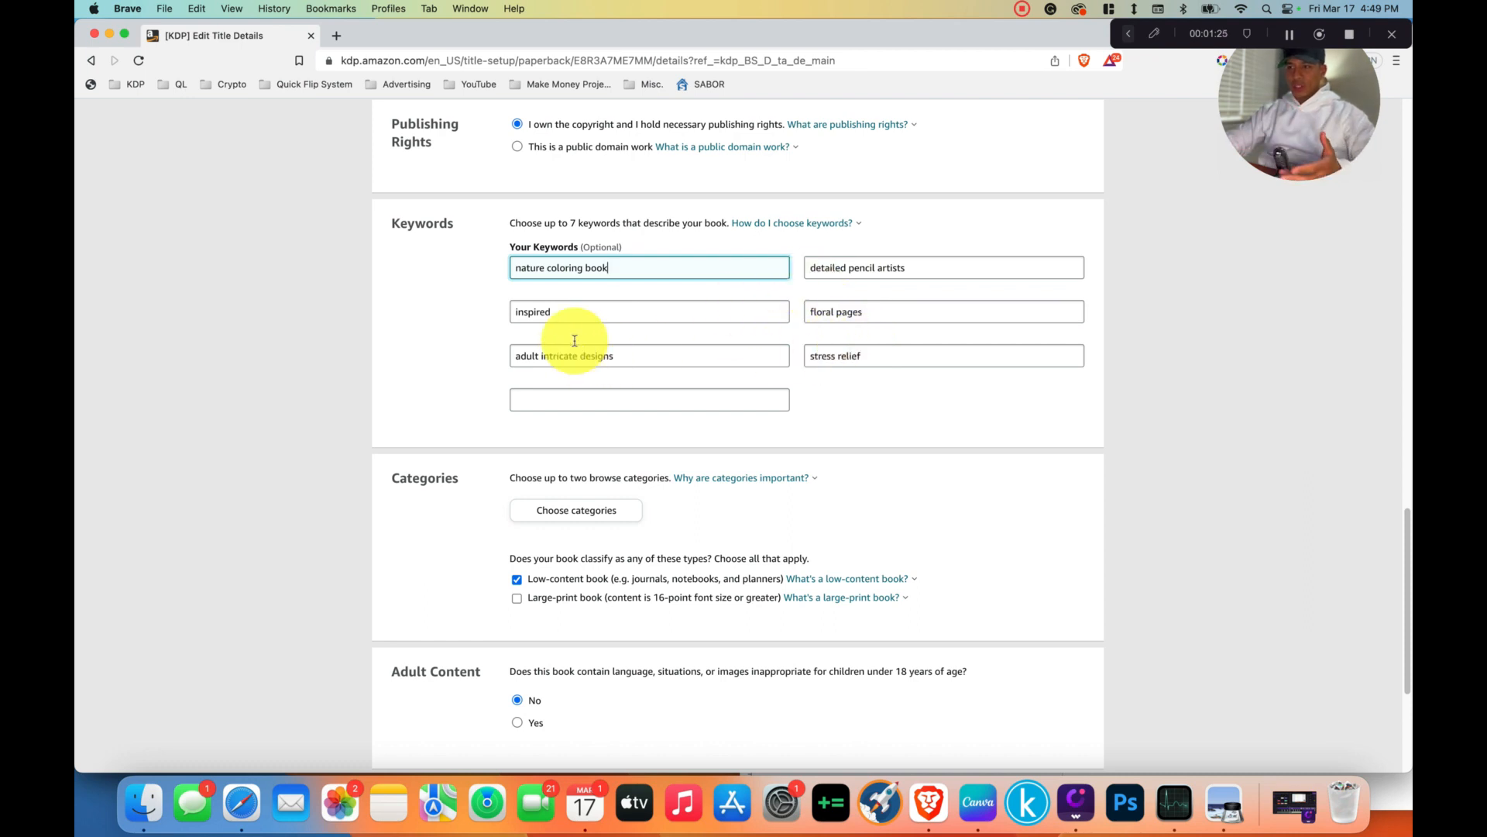
triple_click(650, 271)
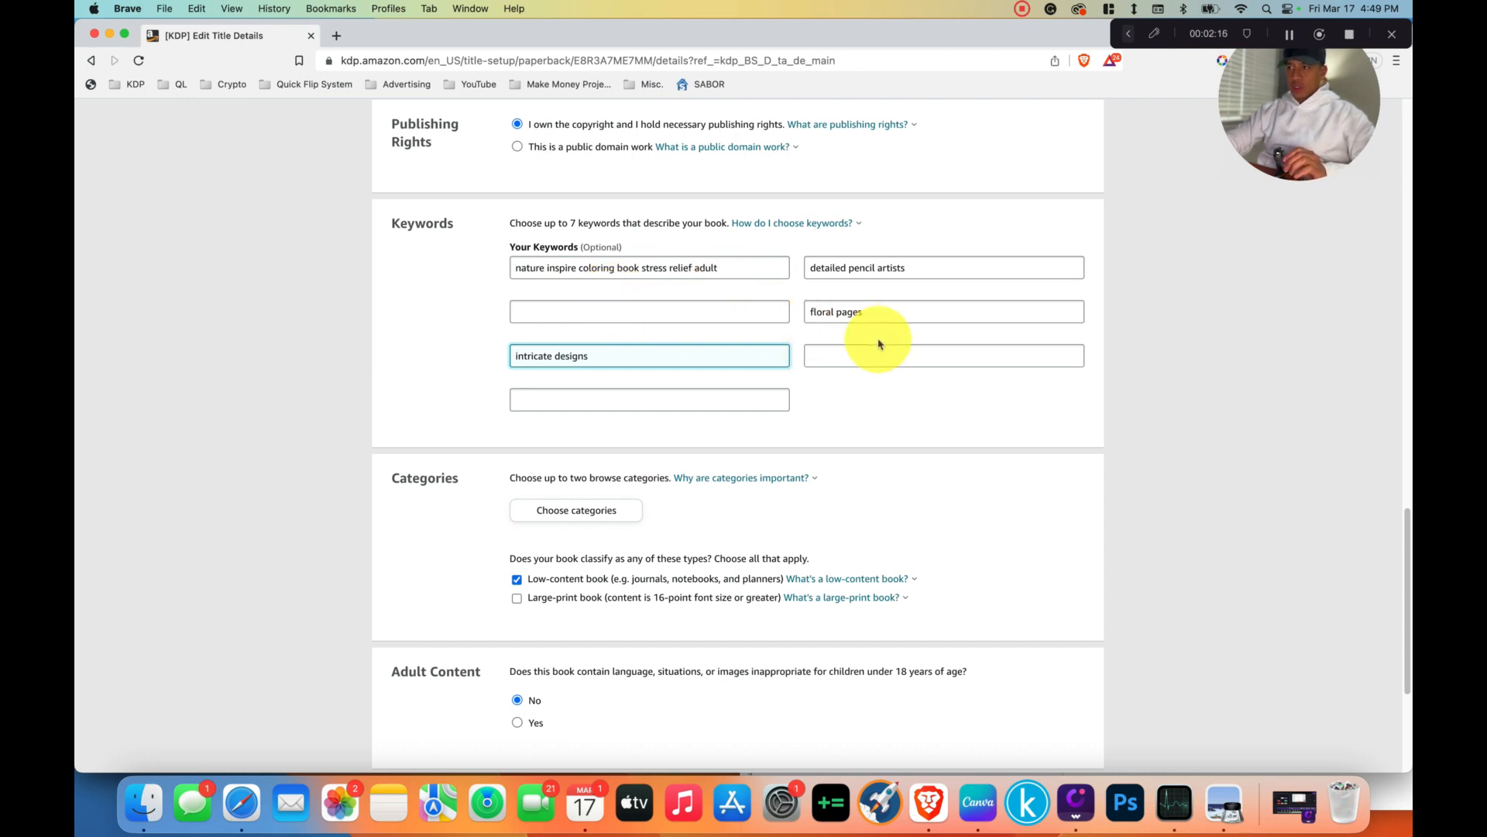
left_click(880, 350)
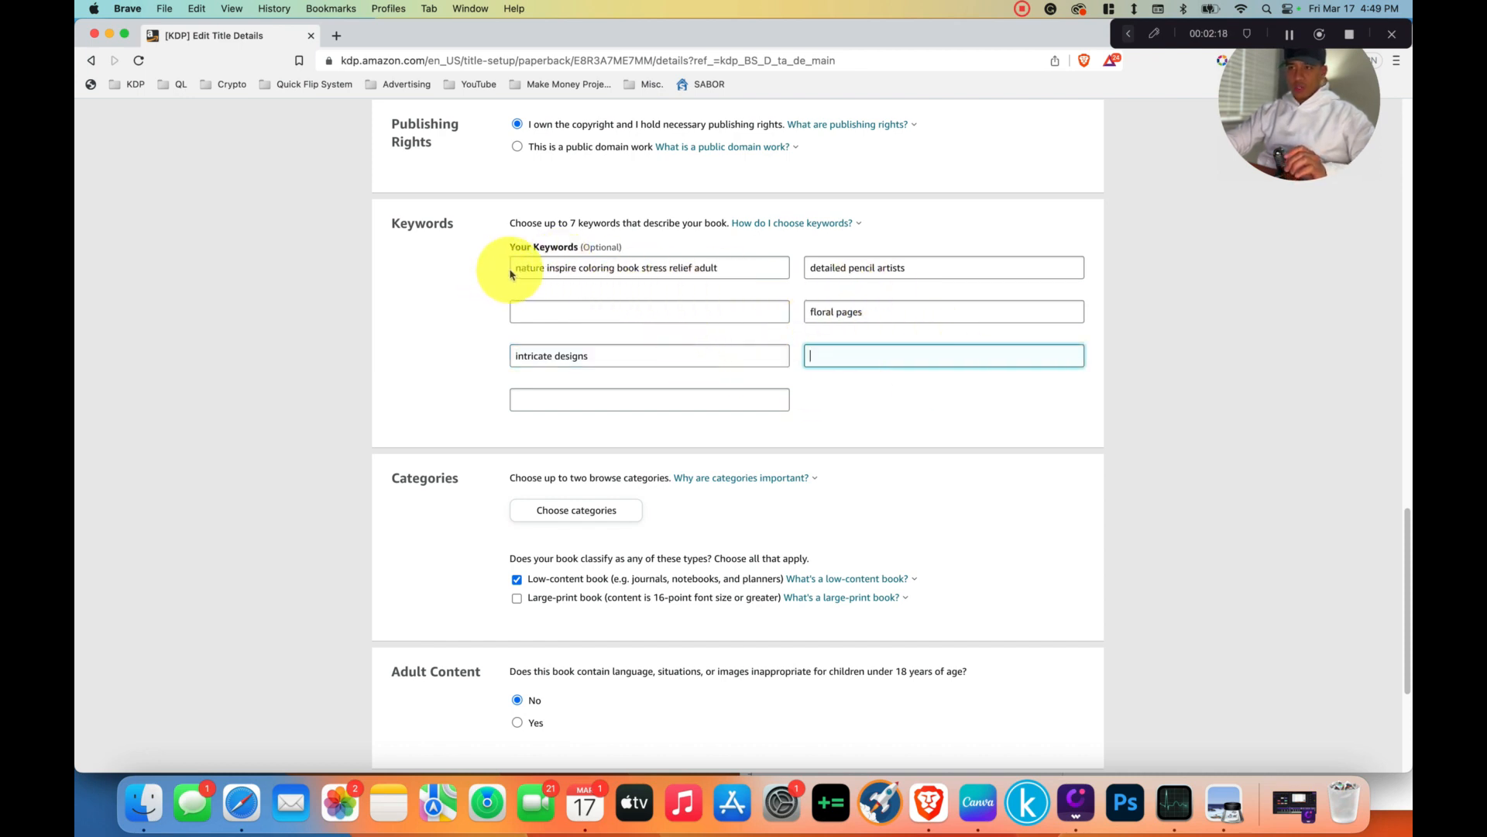
left_click_drag(512, 271, 777, 268)
left_click(778, 268)
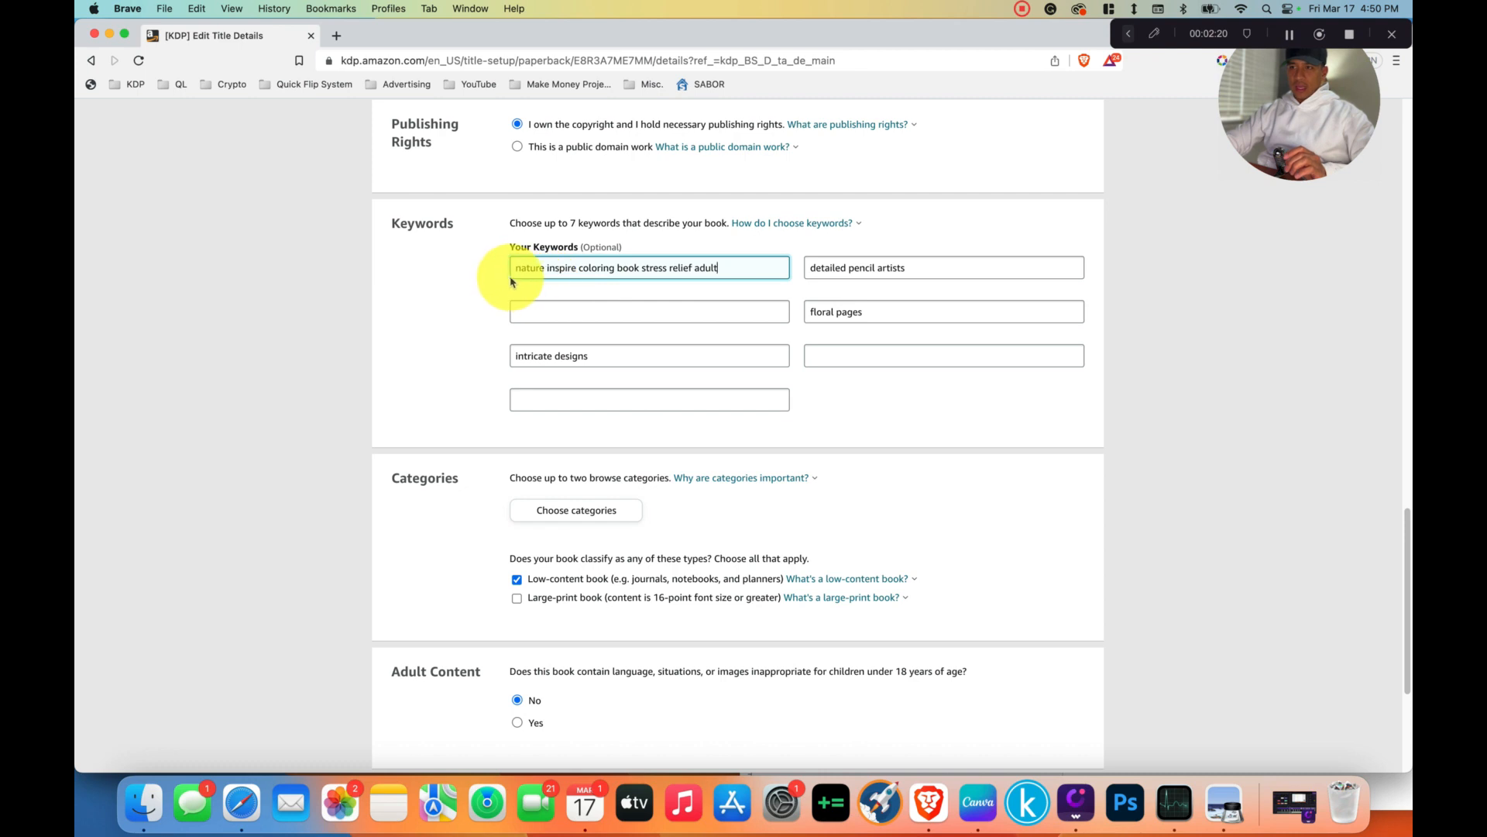
left_click(578, 271)
type("d")
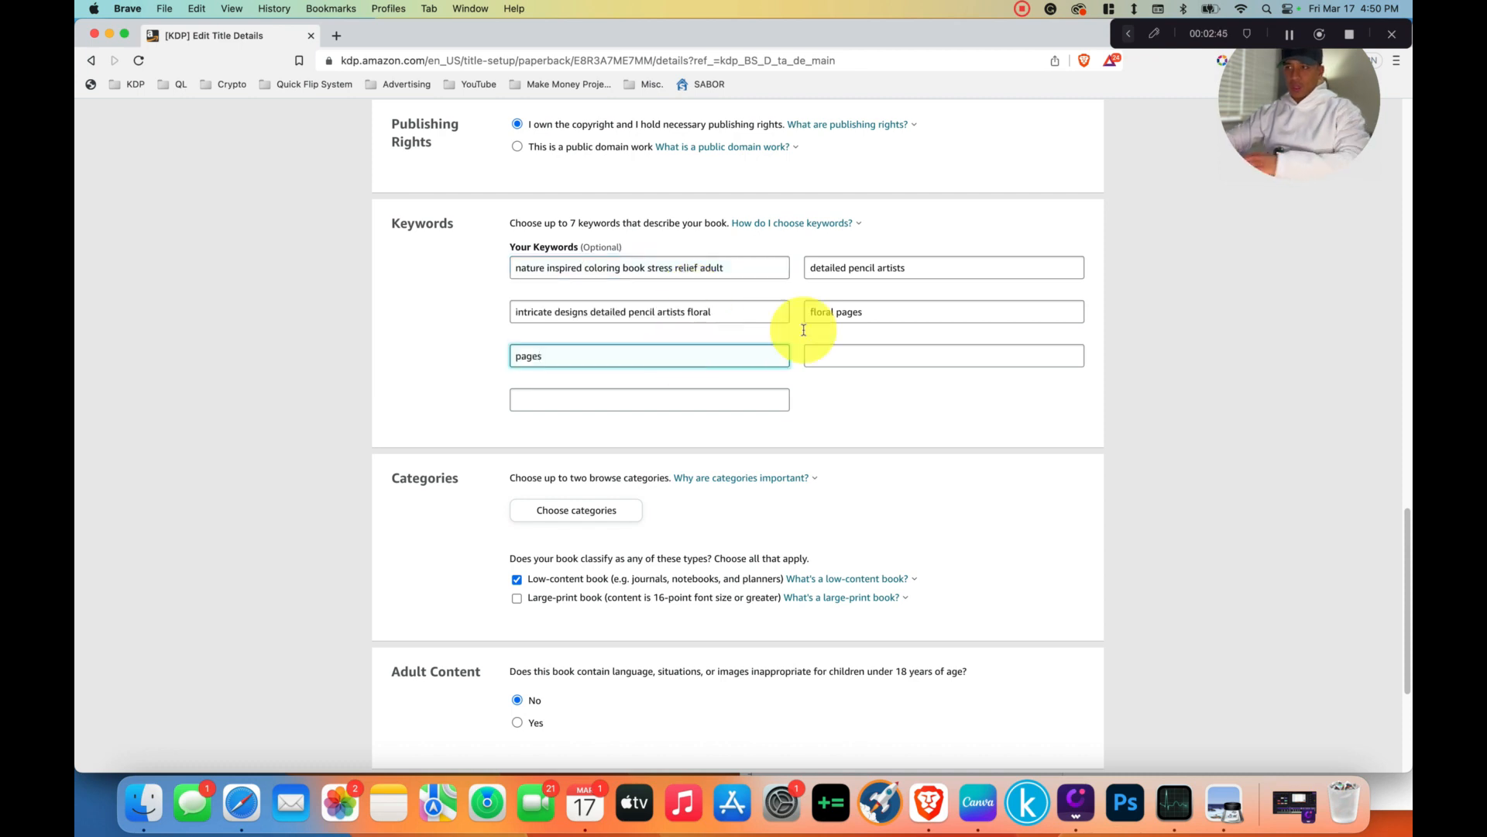
Clear the fourth keyword "floral pages" and the second keyword "detailed pencil artists".
triple_click(813, 310)
key("BackSpace")
left_click(862, 265)
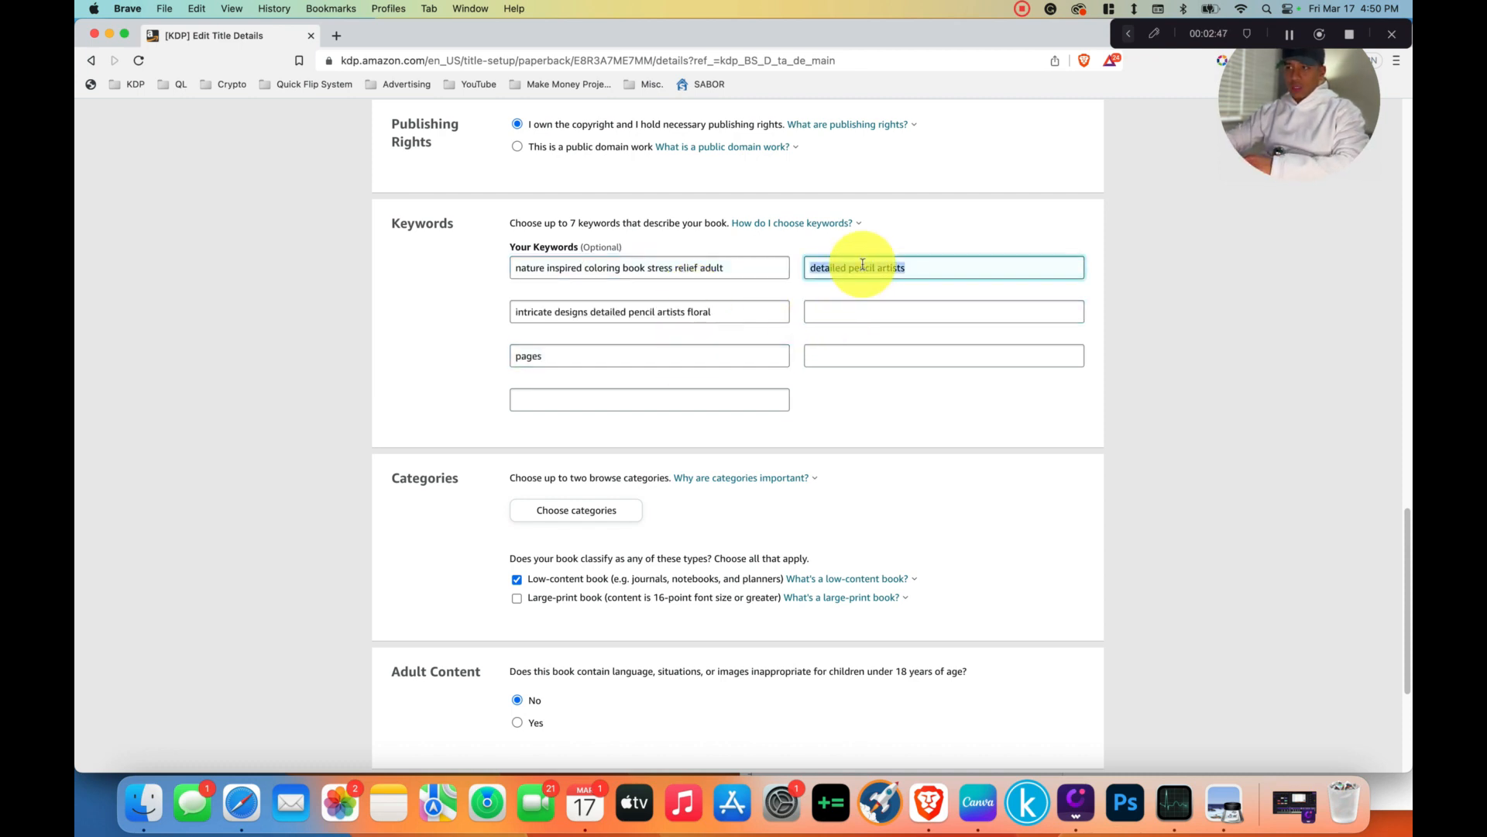
key("BackSpace")
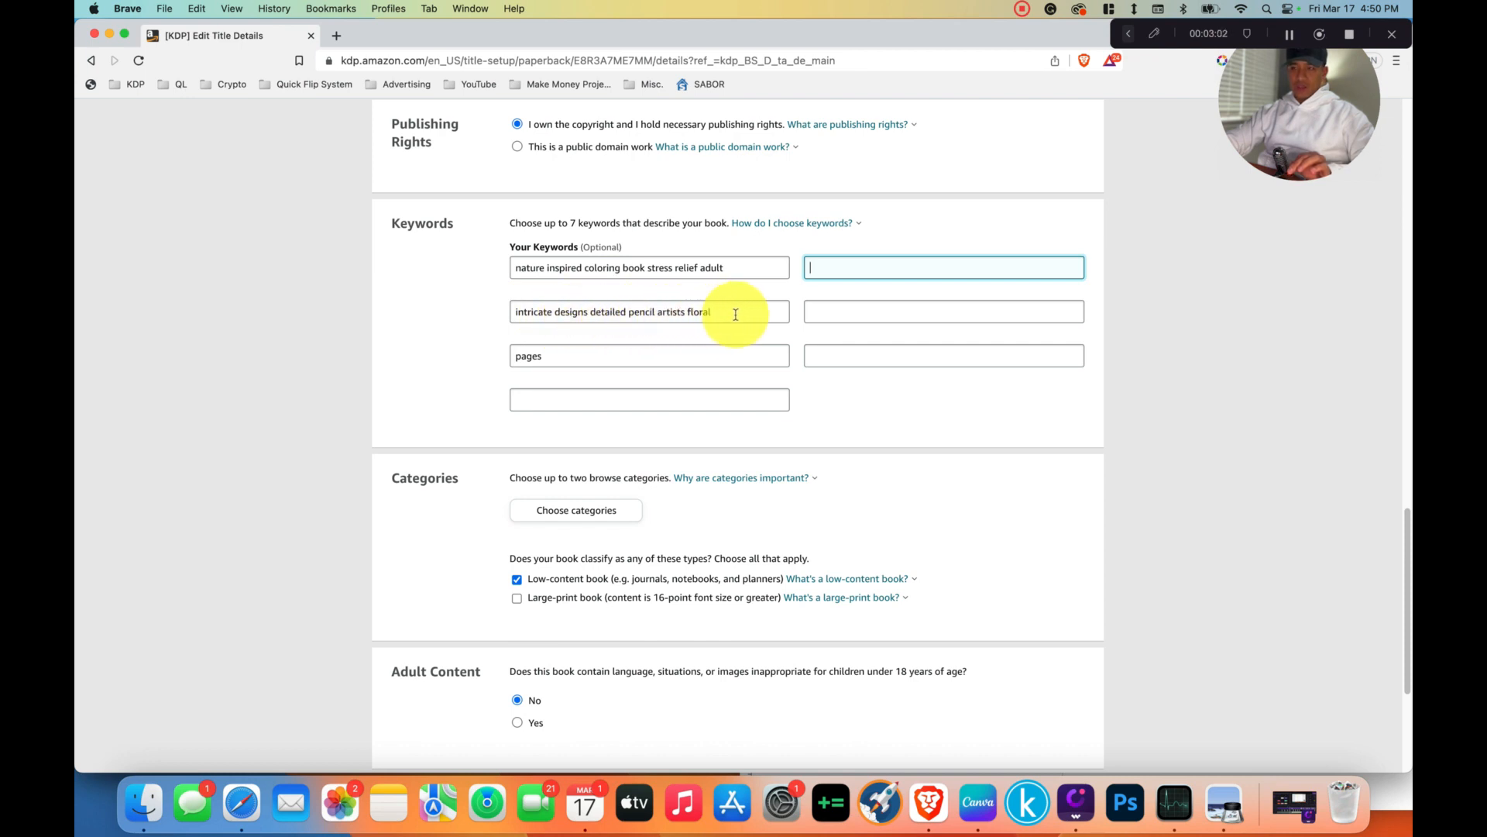
Extend the fifth keyword to "pages him her son daughter father mother" and set the seventh to "coworker gift present grandma grandpa".
left_click(569, 358)
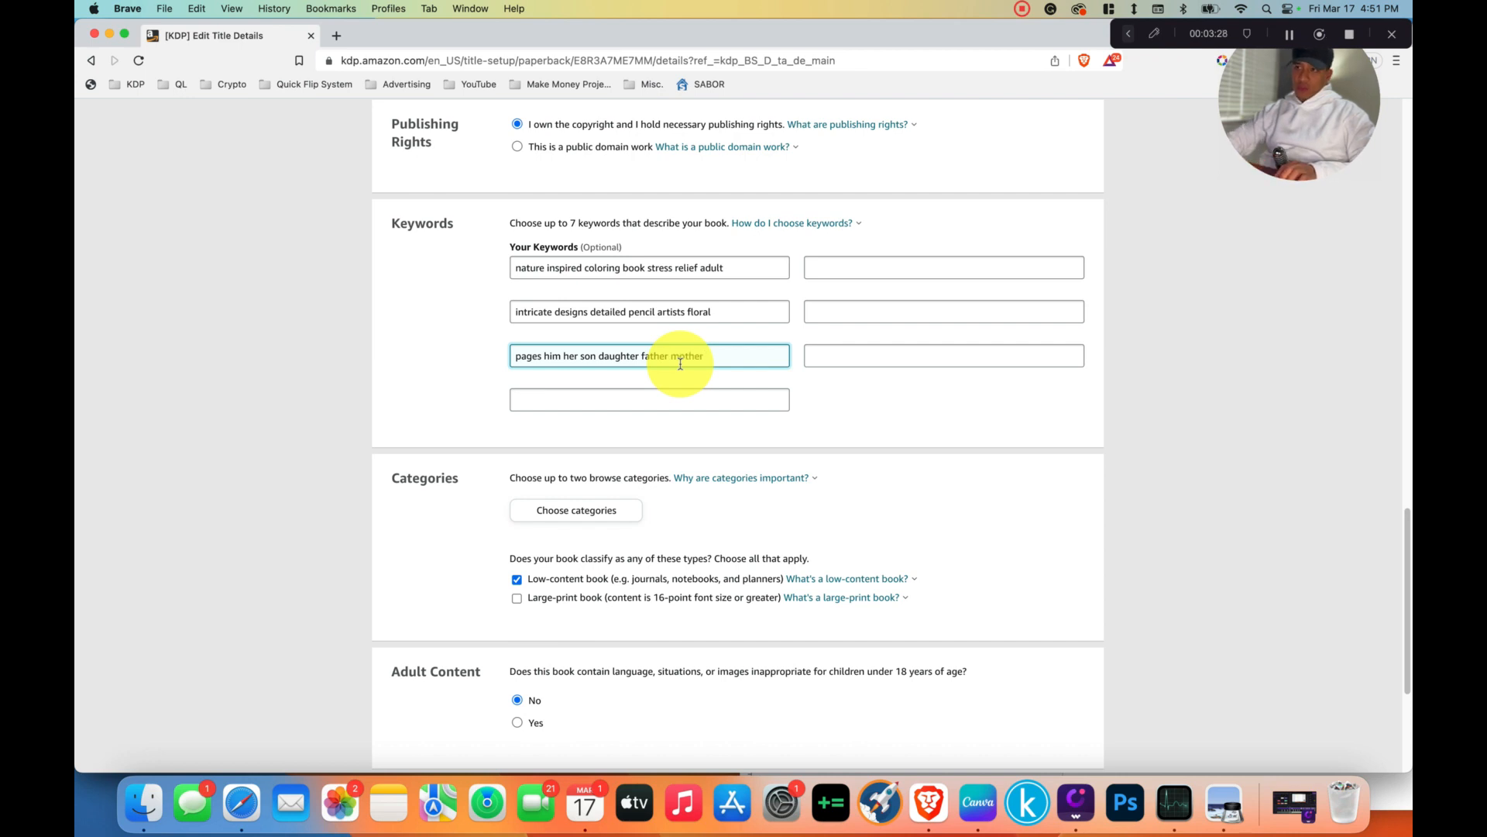
left_click(664, 399)
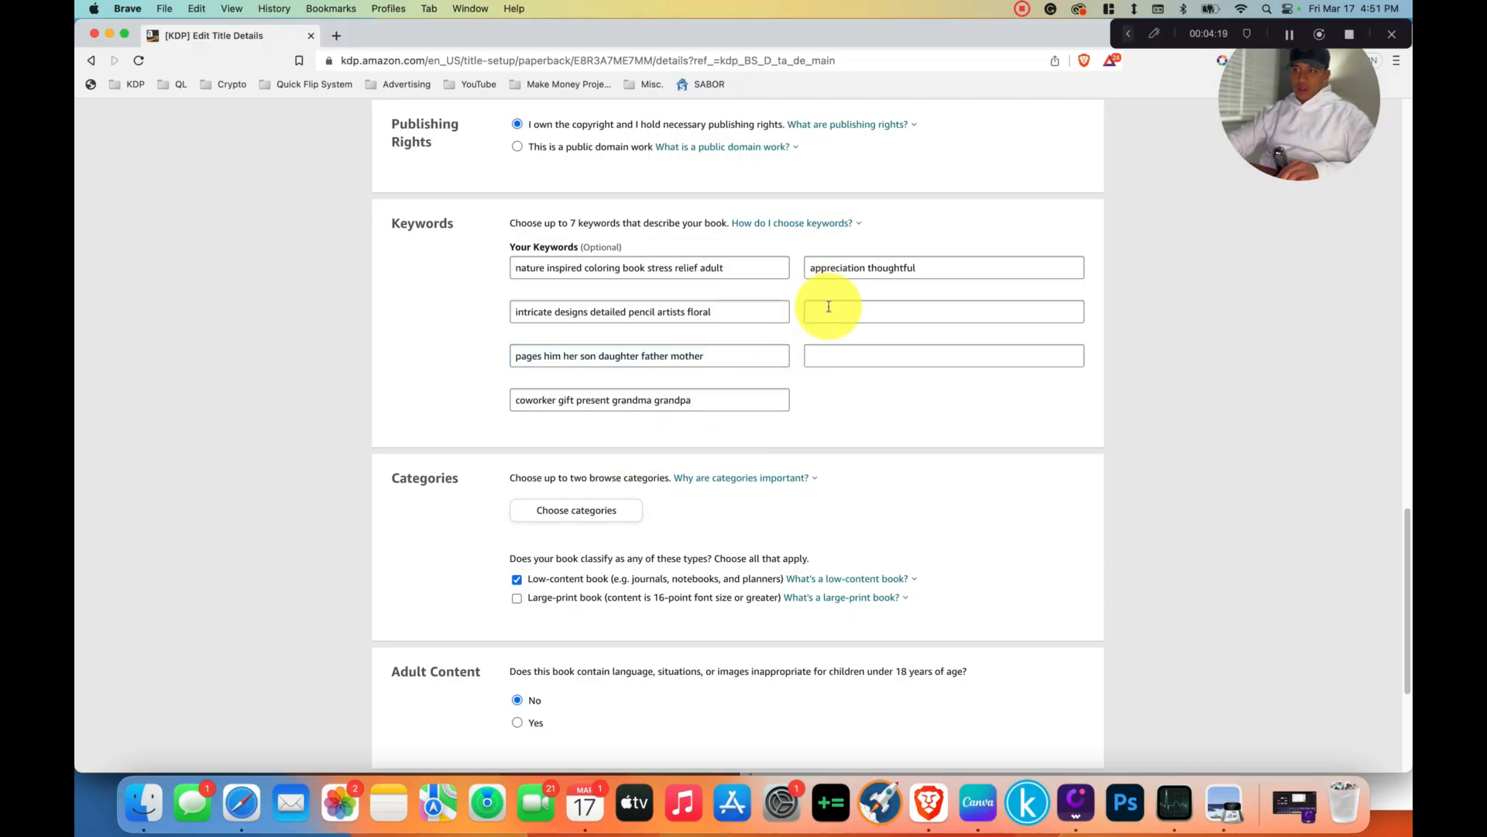
Set the second, fourth and sixth keywords to "appreciation thoughtful girl boy wilderness", "outdoor mindful calming meditation botanical" and "zen inspirational serene therapy colouring stress".
left_click(816, 314)
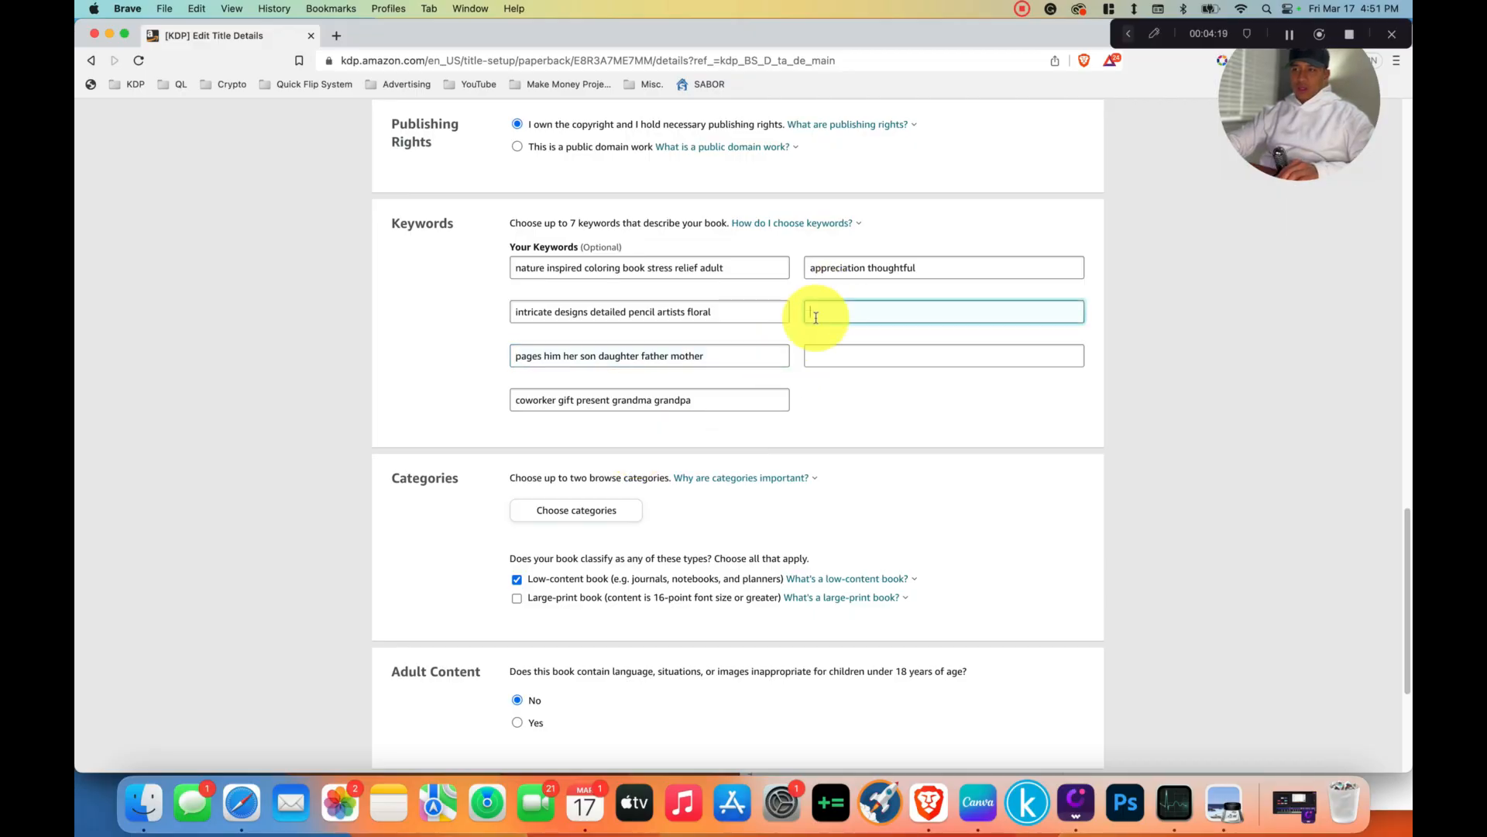
left_click(927, 265)
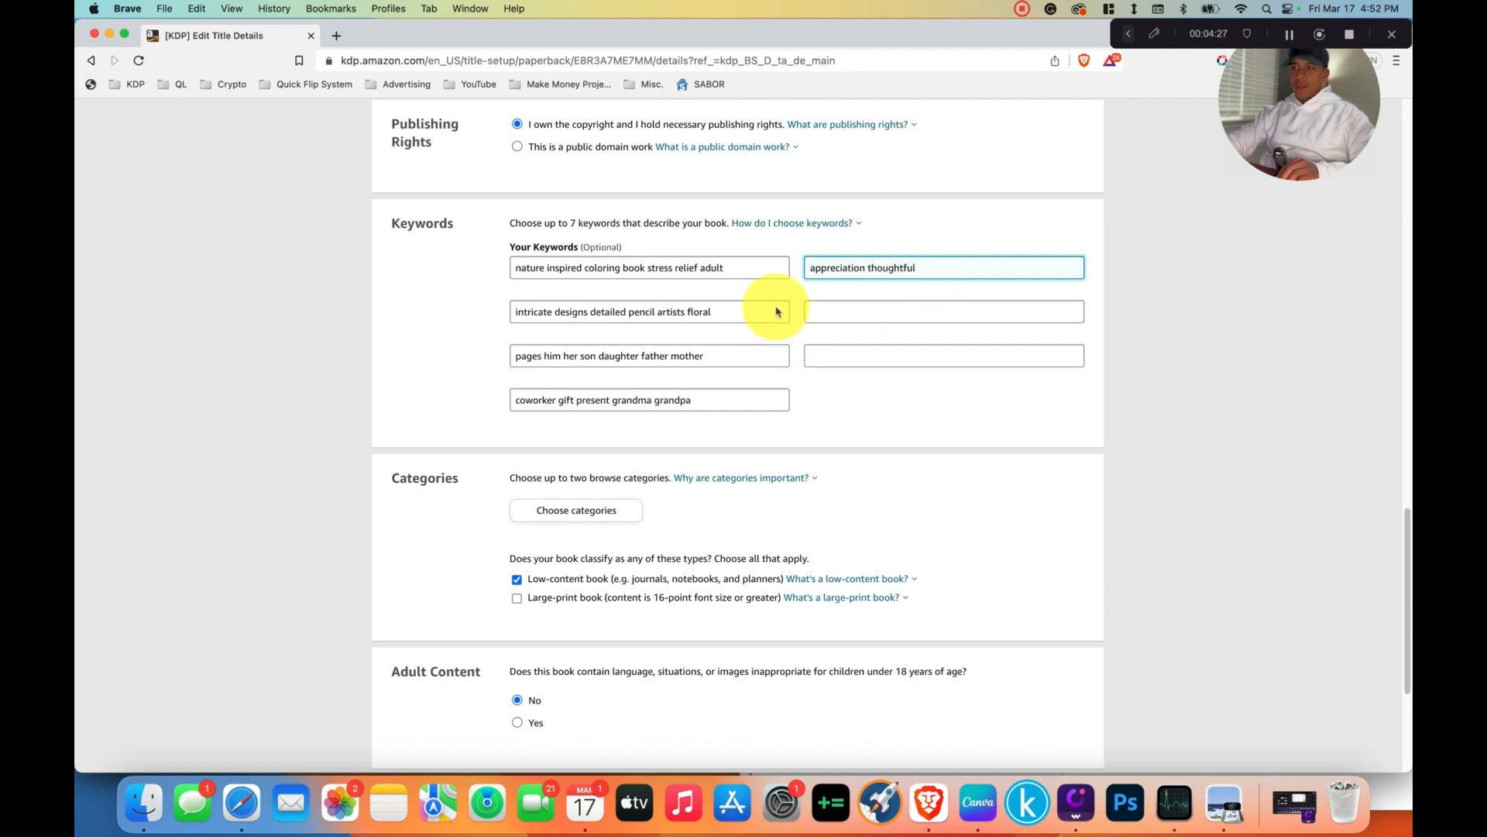
left_click(841, 314)
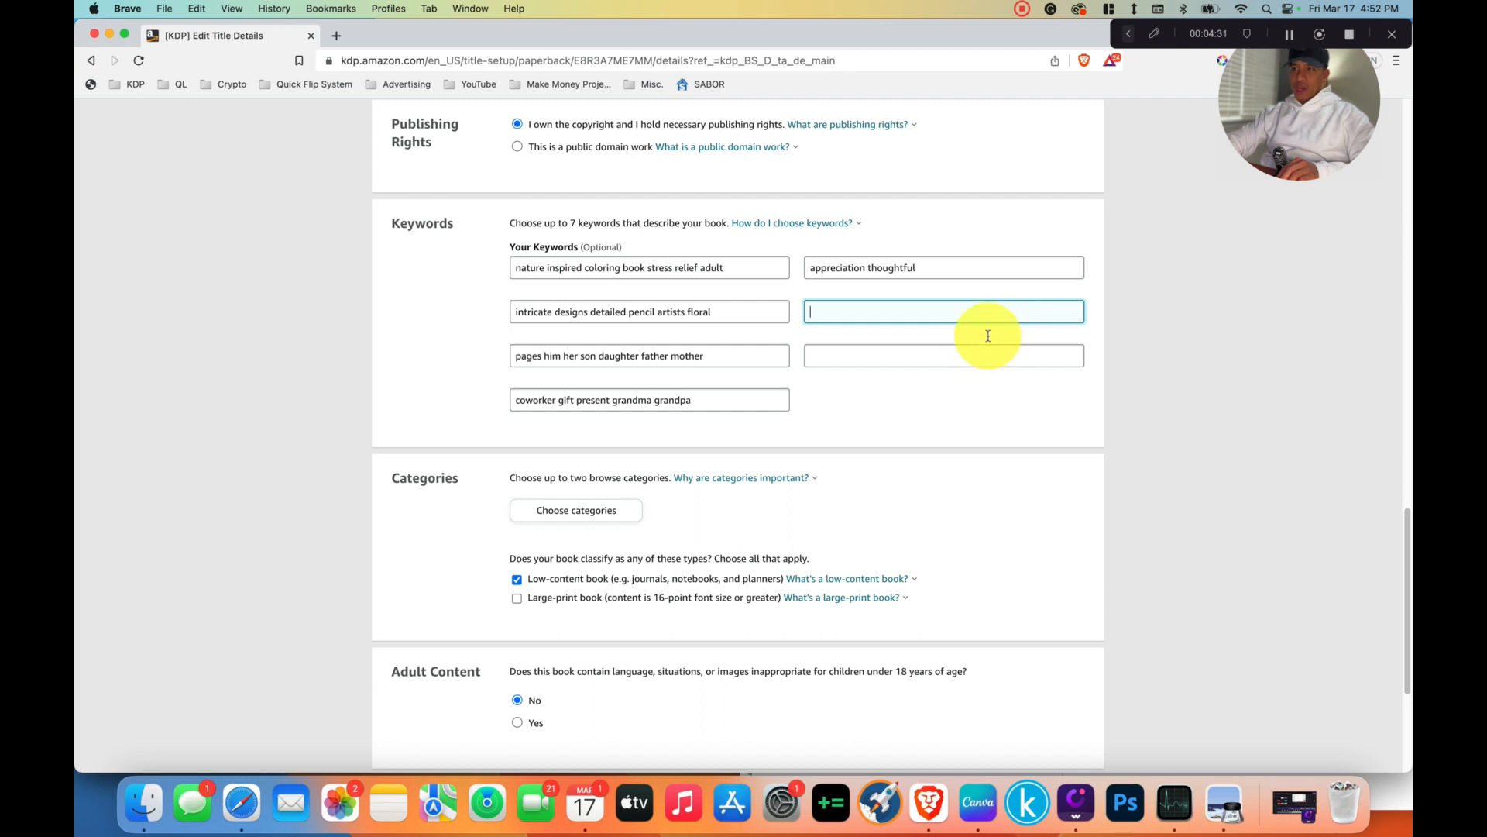
left_click(1013, 353)
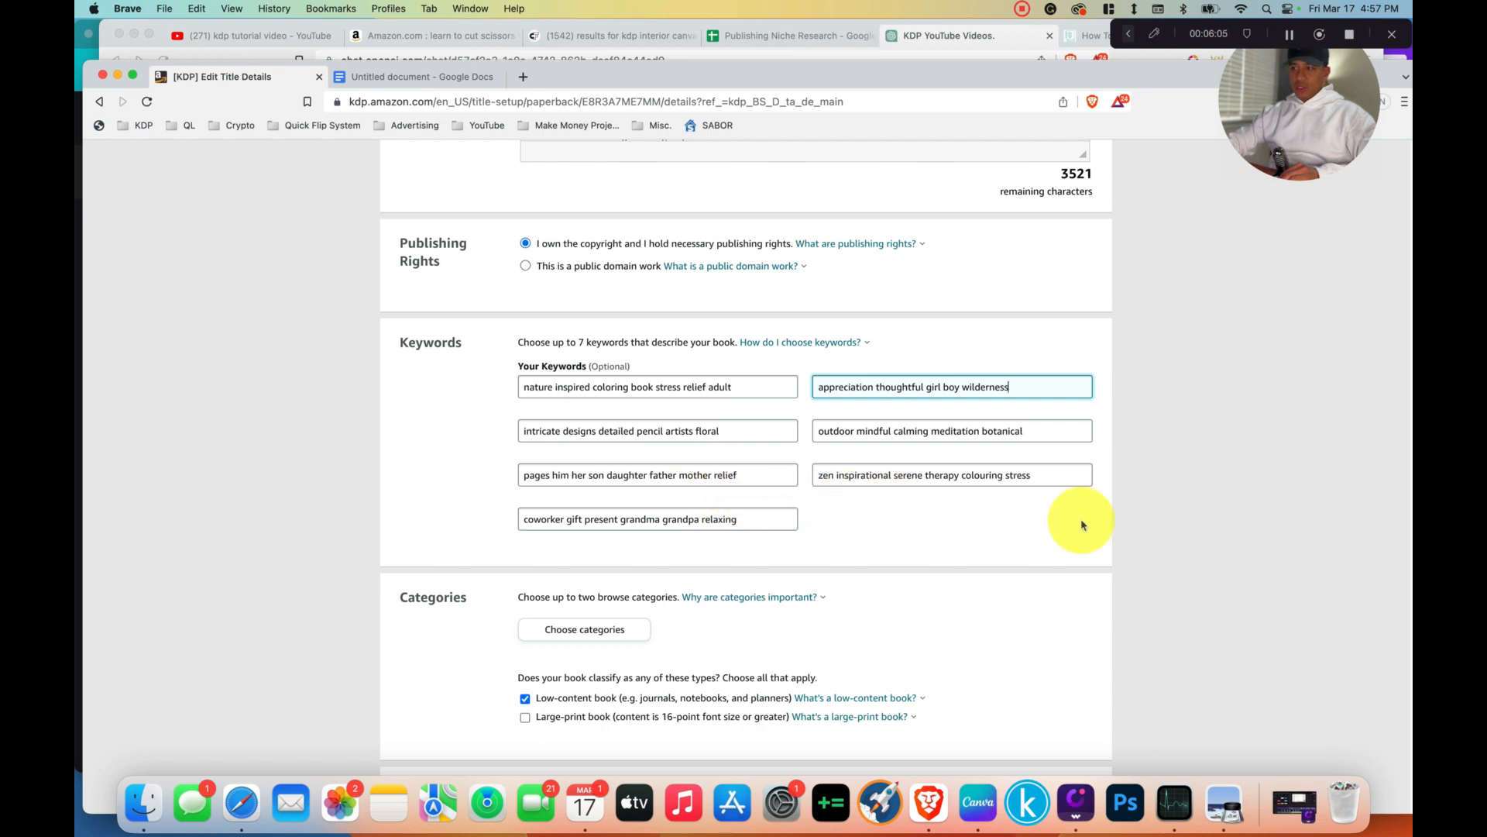
Review the seven keyword entries, examining the placement of "stress", "relief" and the alternate spelling "colouring".
left_click(1023, 476)
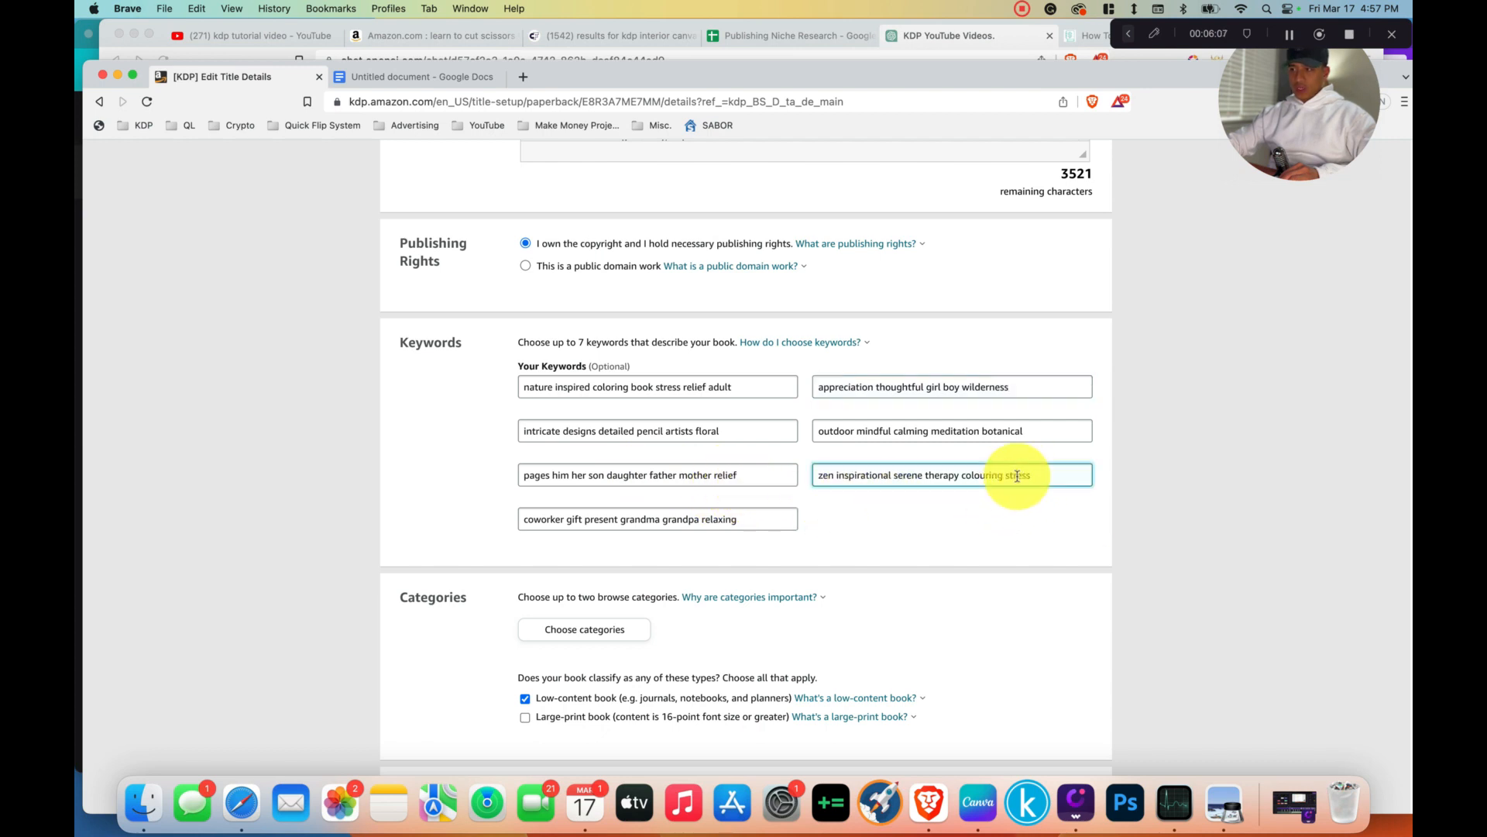
left_click(713, 475)
left_click(1013, 477)
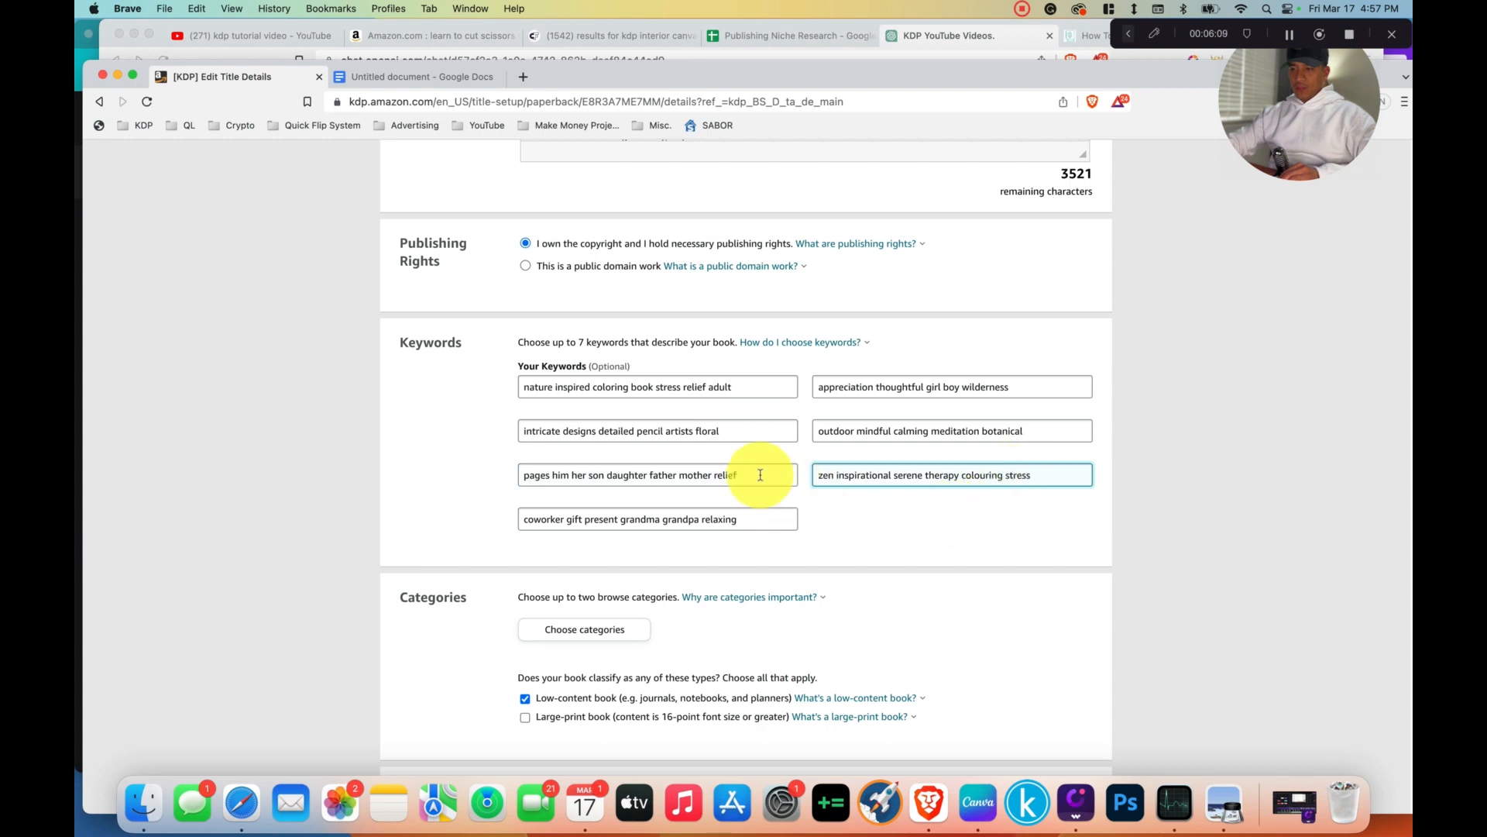
left_click(723, 472)
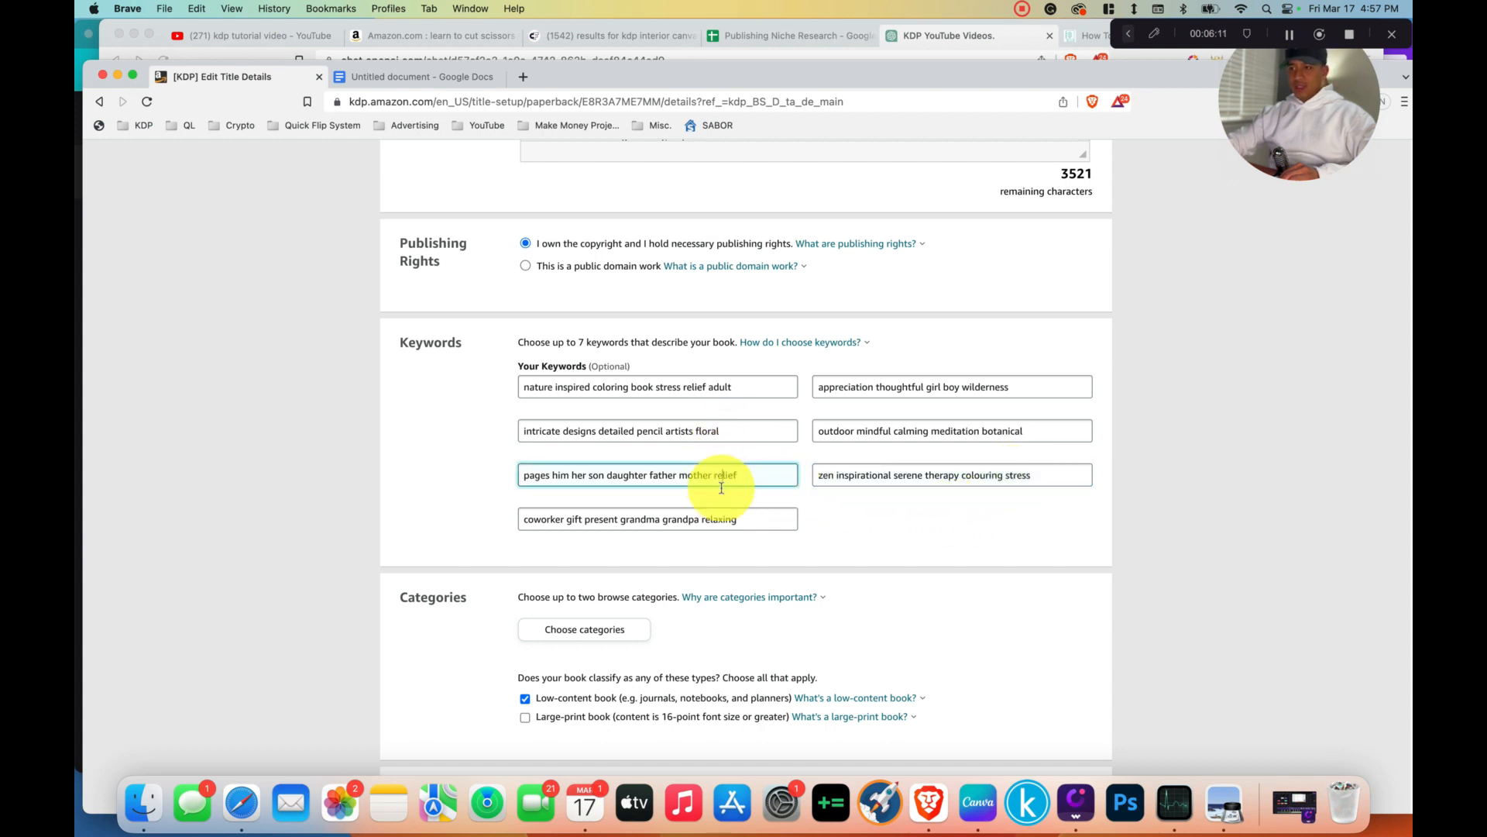
left_click(1023, 483)
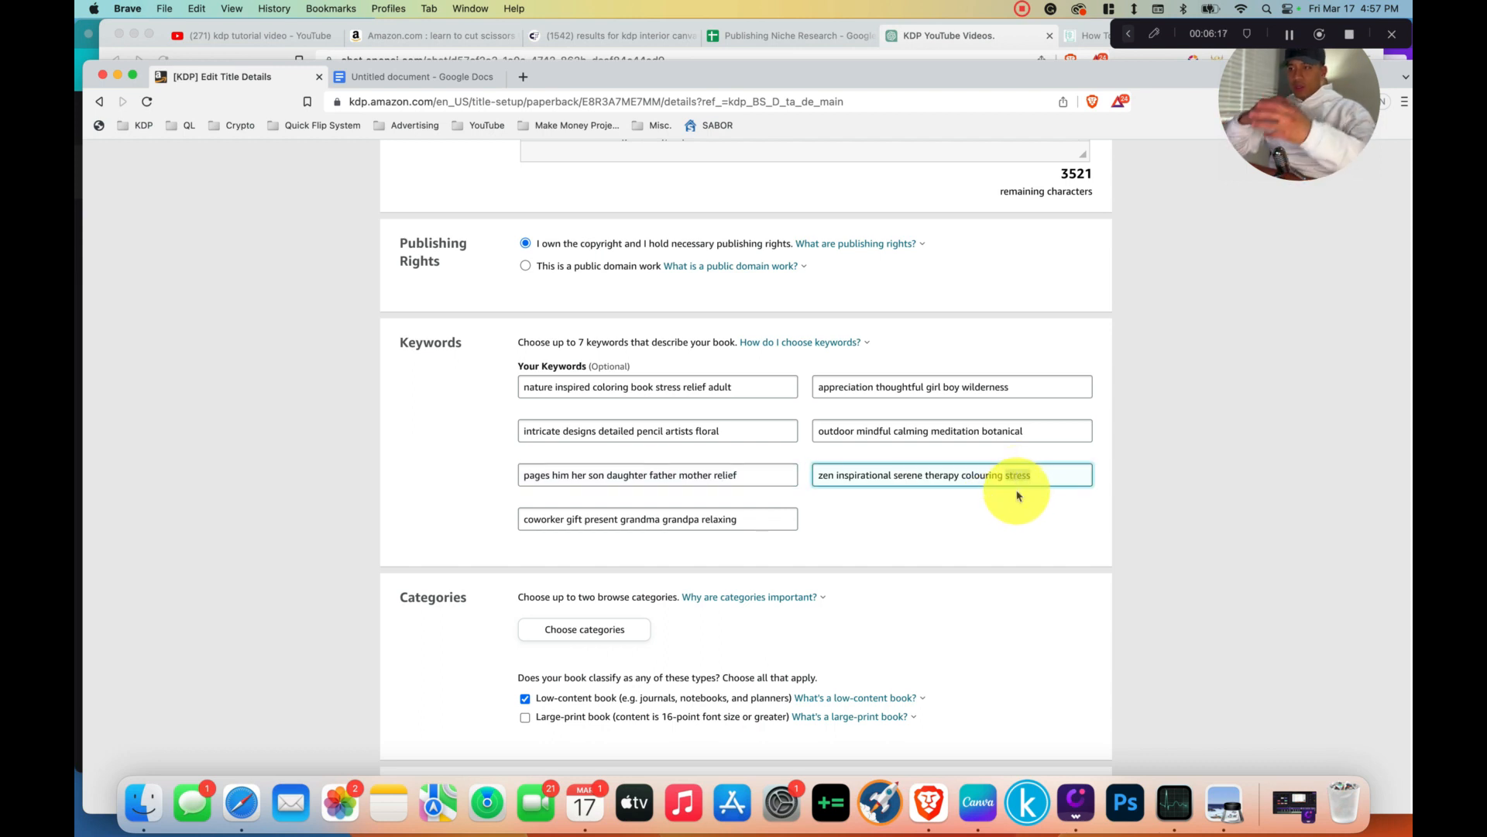
double_click(1019, 473)
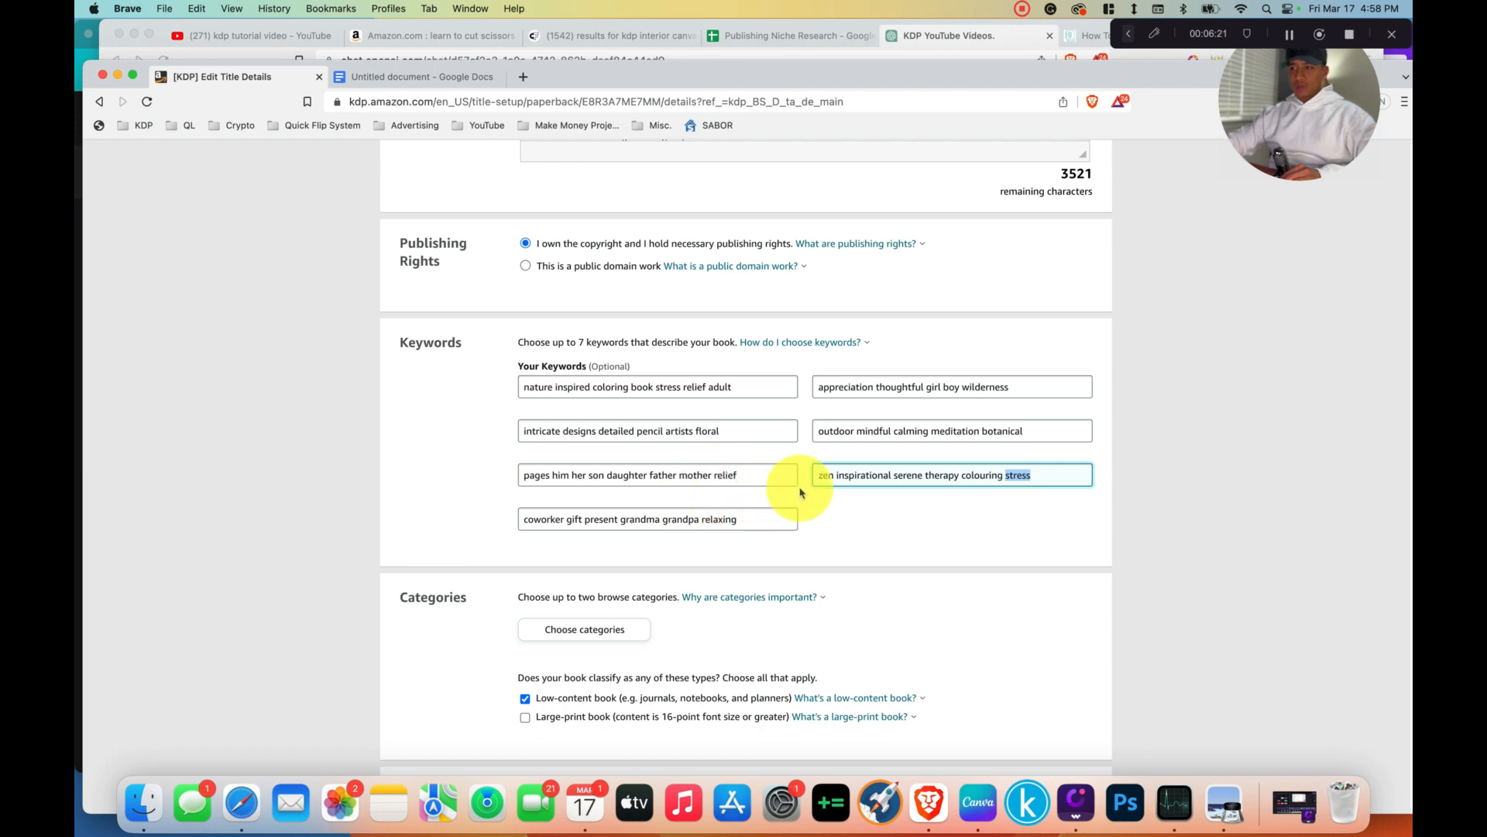
key("Right")
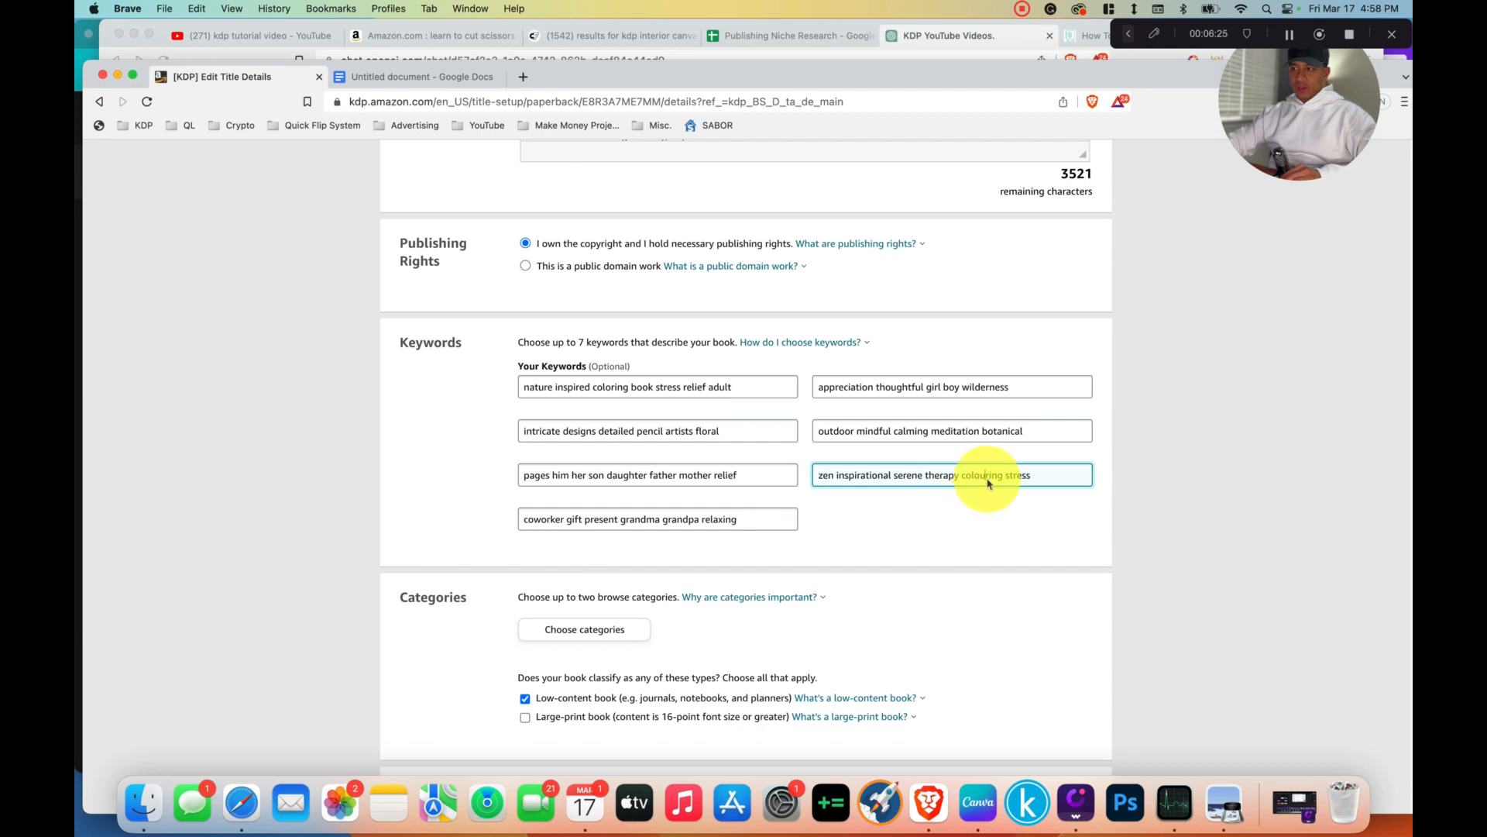
left_click_drag(1003, 476, 955, 484)
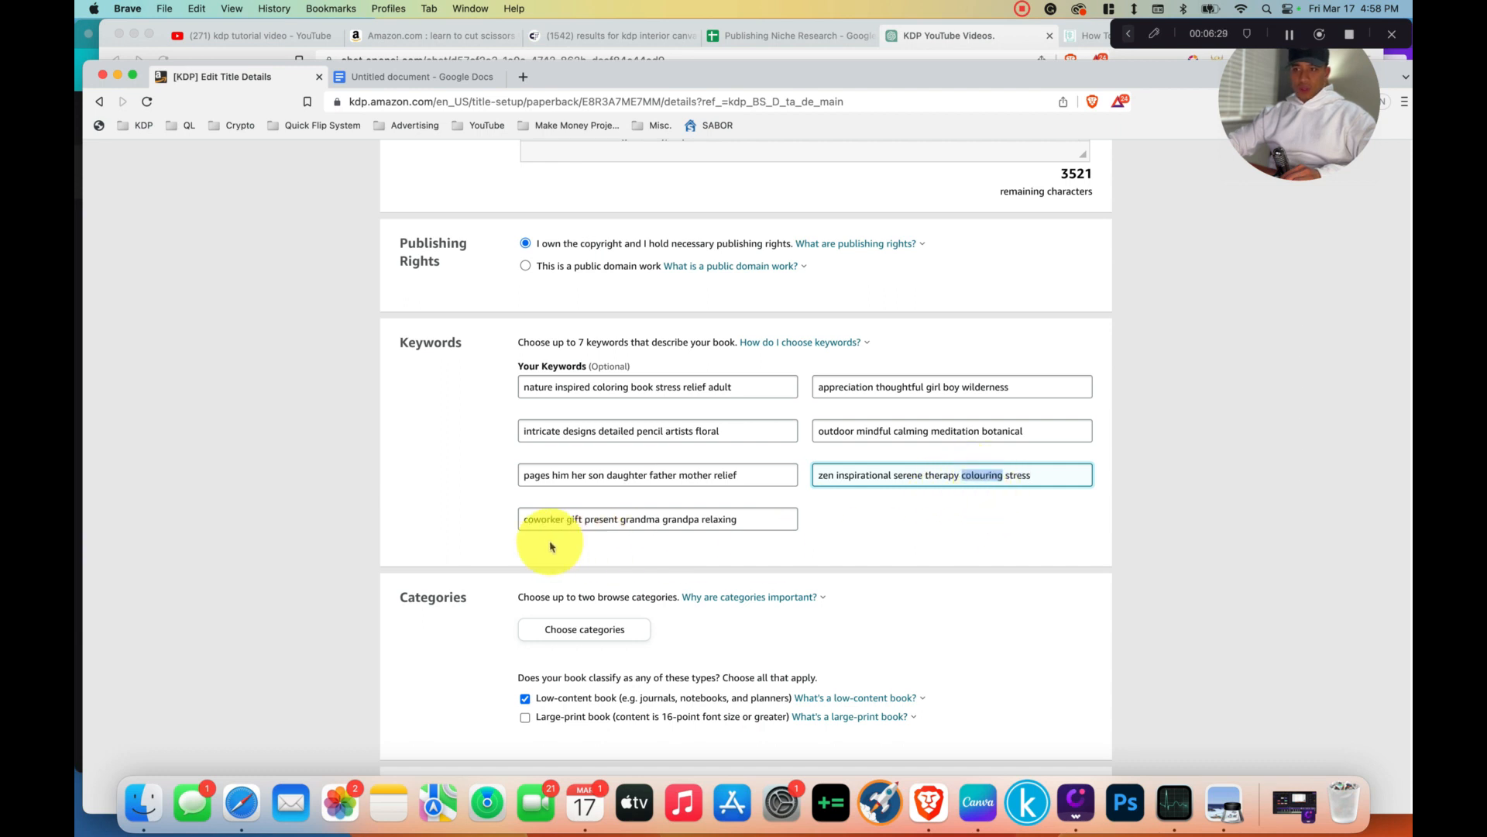
left_click(523, 528)
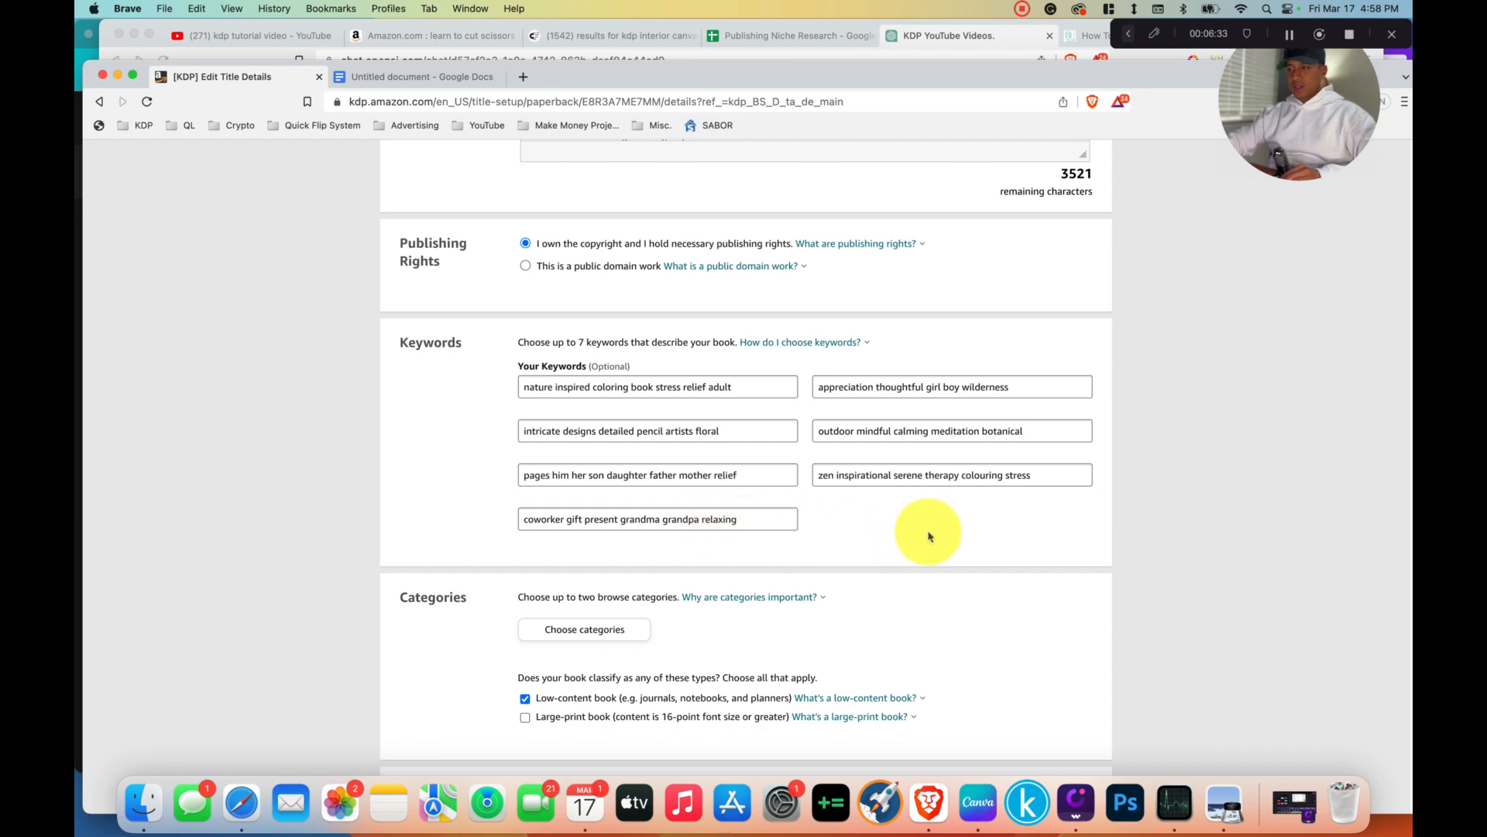
left_click_drag(1056, 531, 945, 514)
left_click(488, 426)
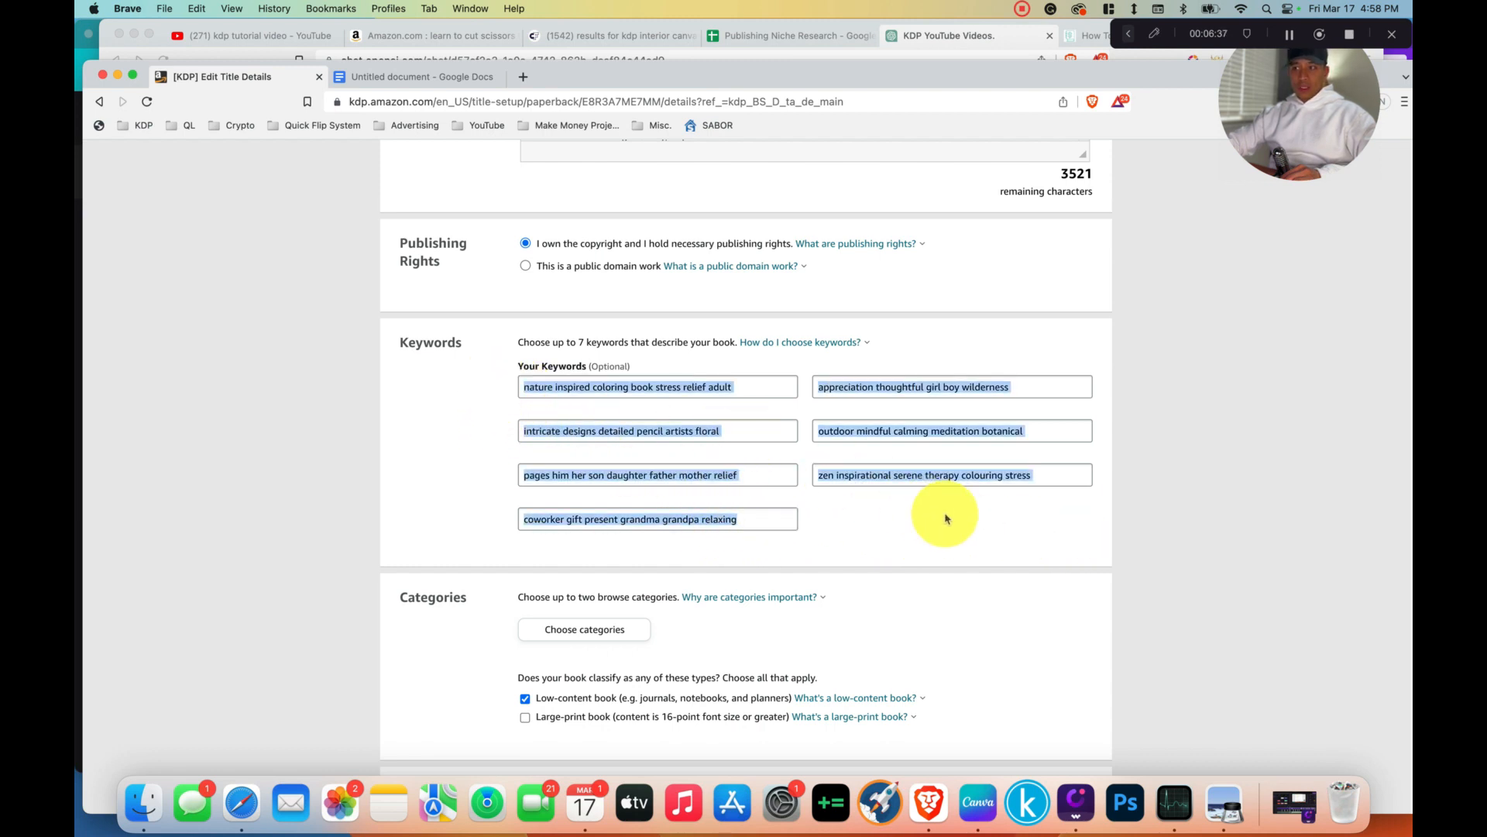
left_click(946, 515)
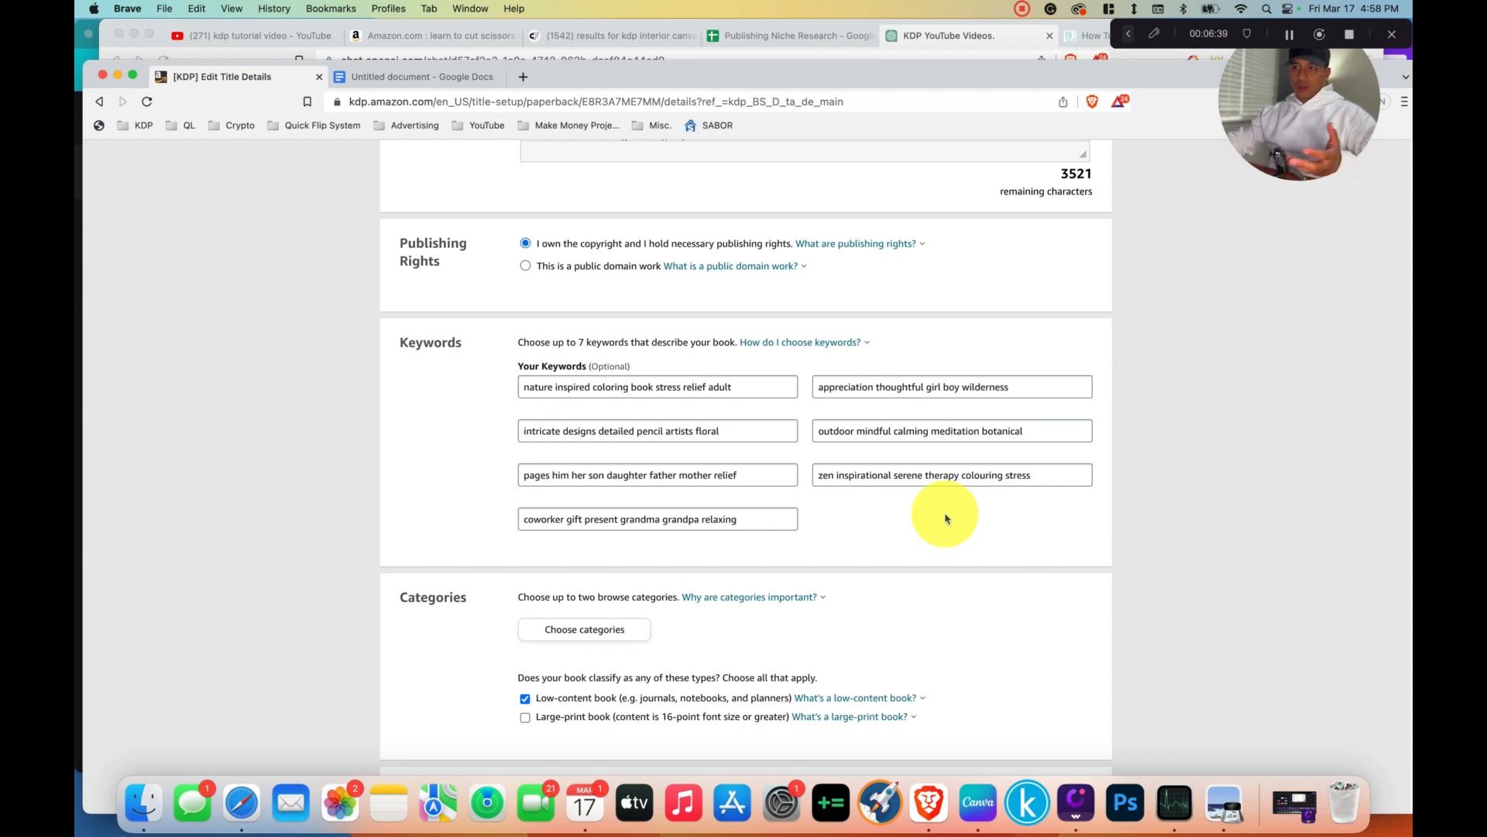